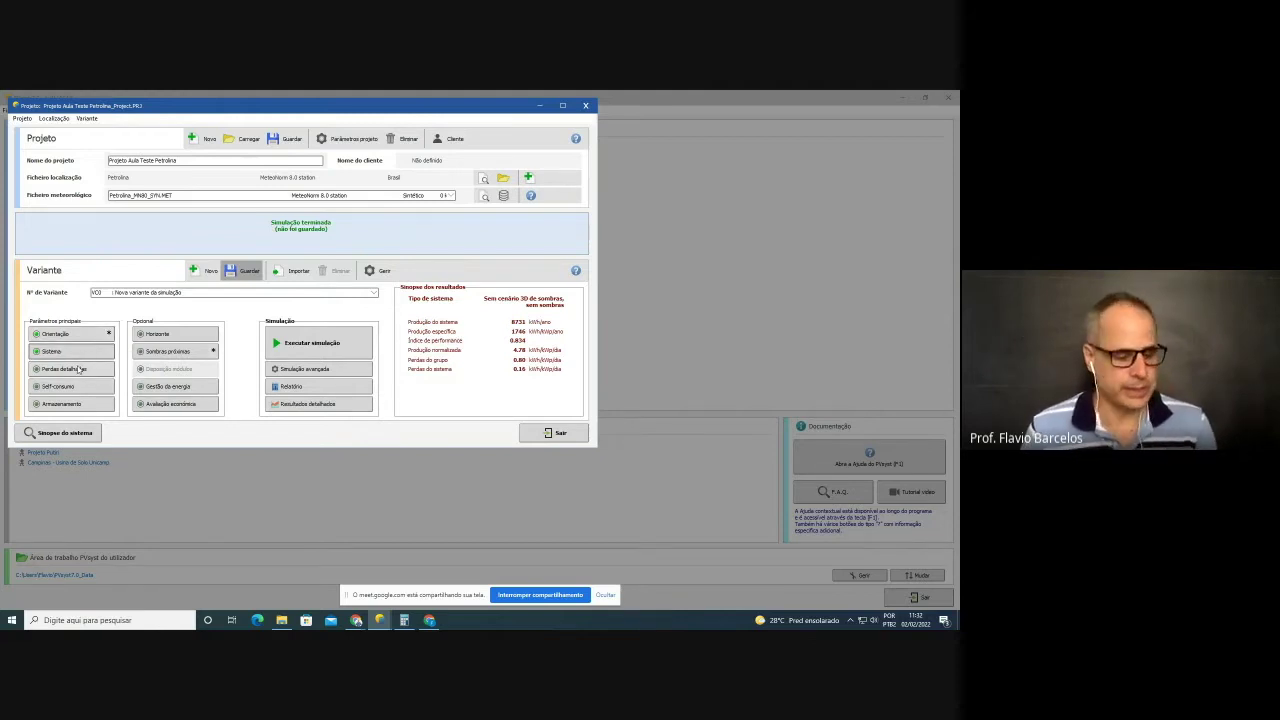
- Switch to the PVsyst checklist mind map, collapse "7) Entrar em Sistema" and expand "8) Entrar em perdas detalhadas" to read its items
key(alt+Tab)
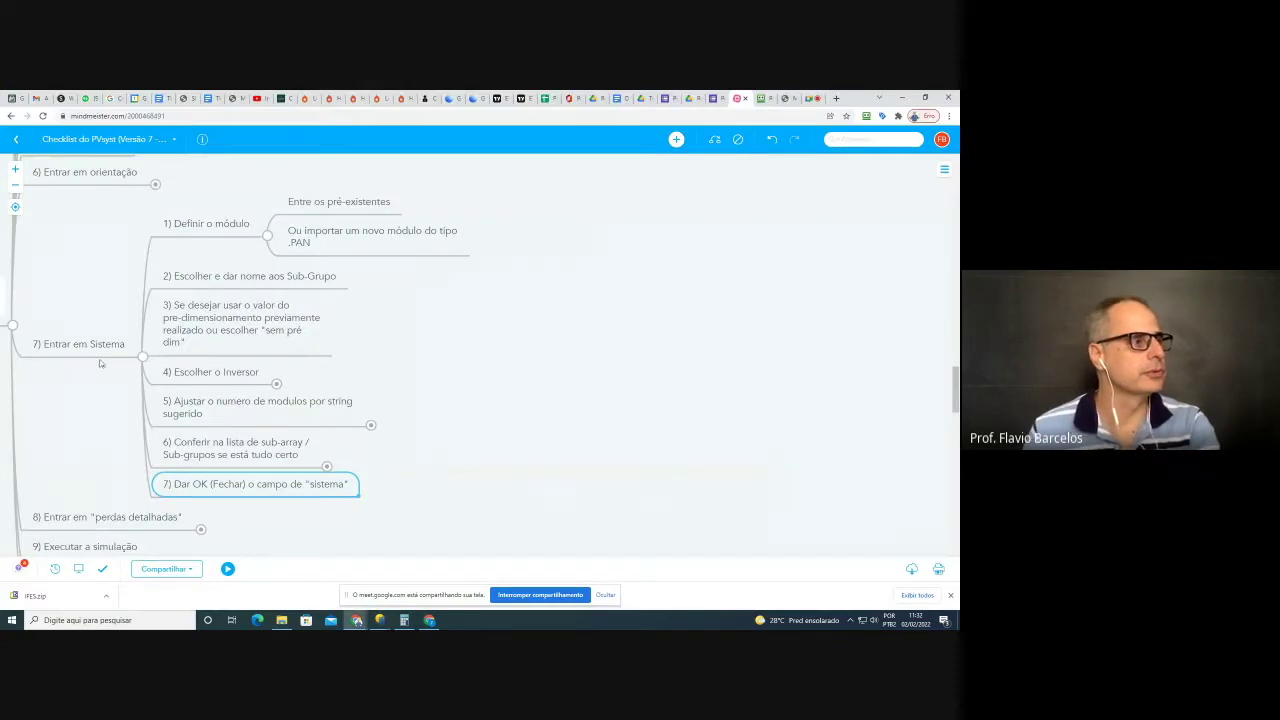
drag(95, 406, 153, 357)
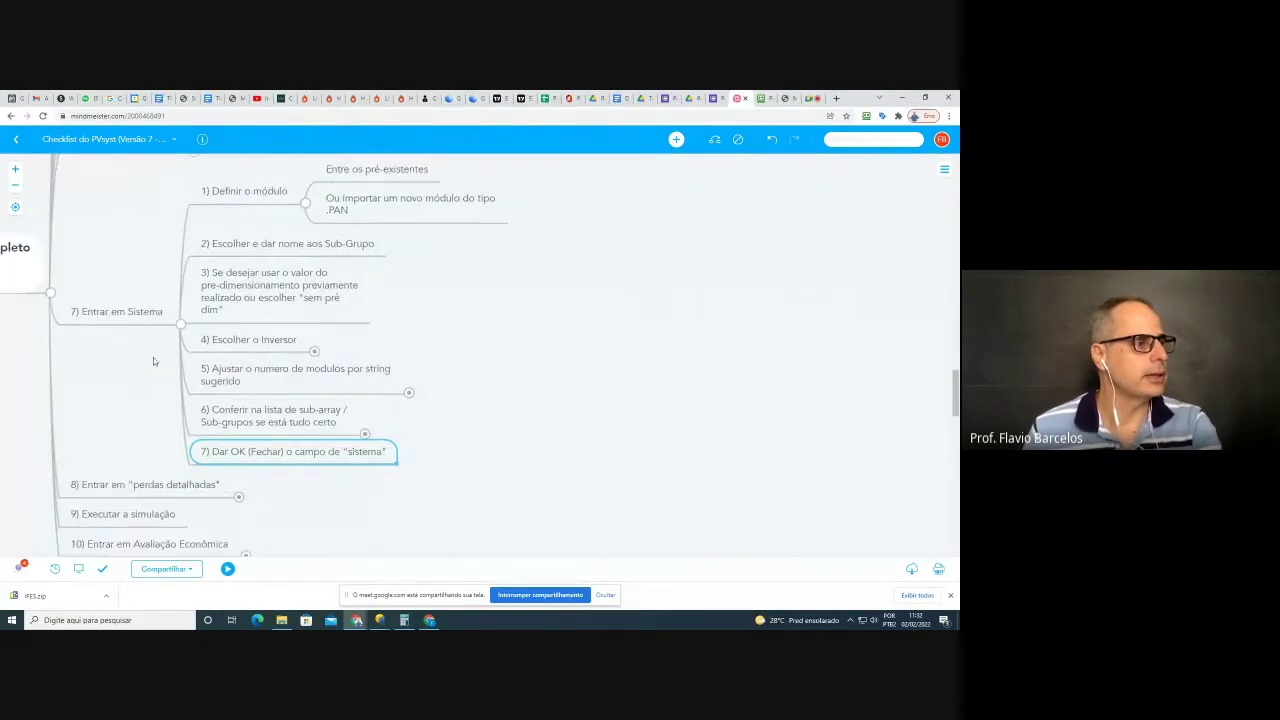
click(180, 324)
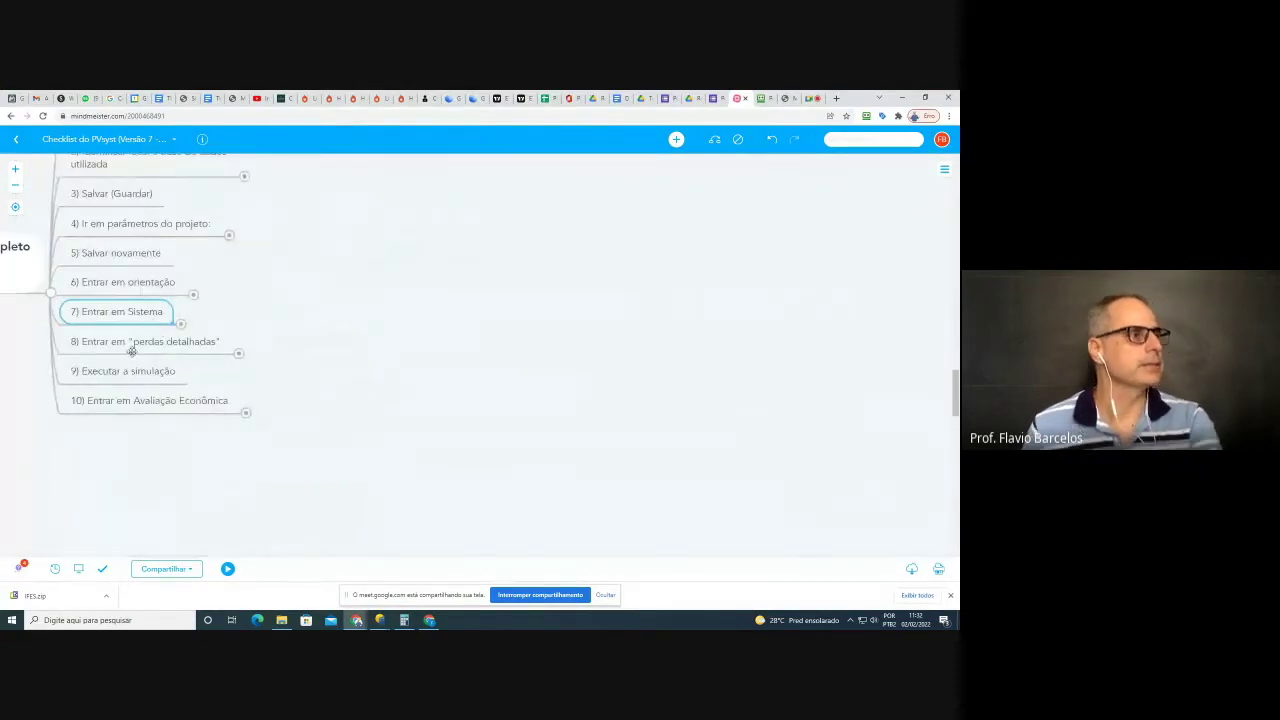
click(131, 349)
click(238, 353)
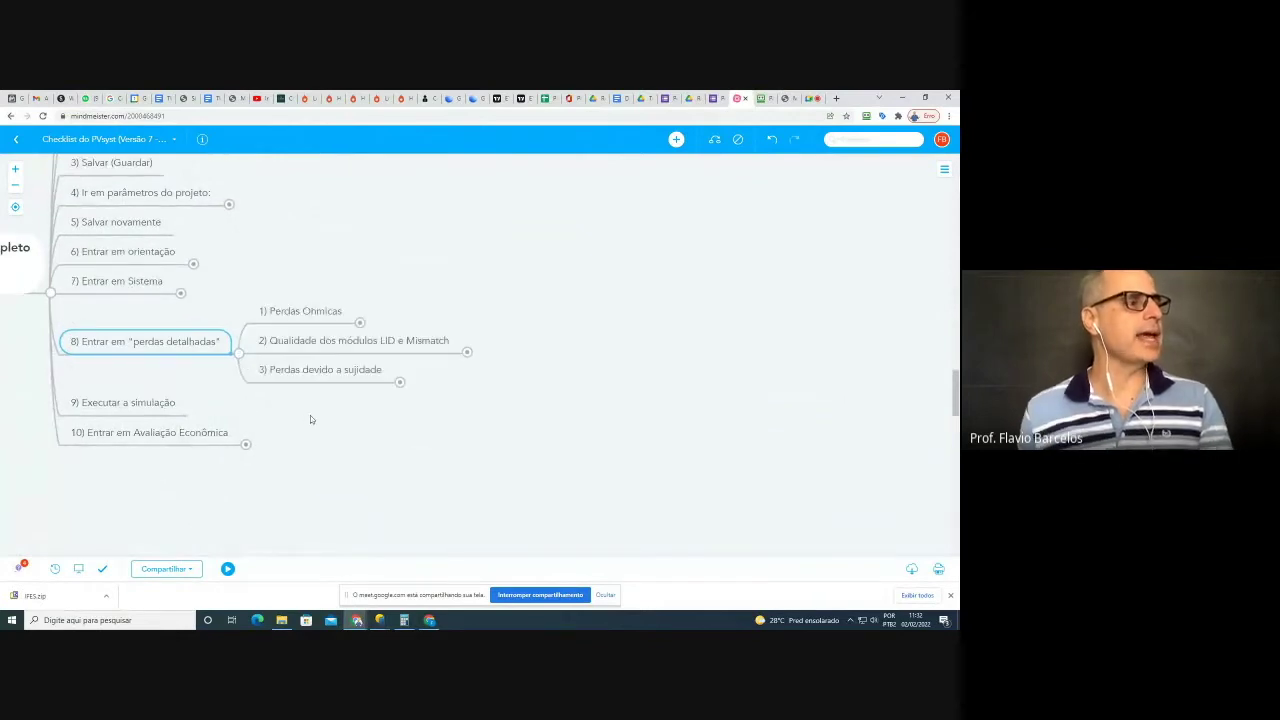
drag(310, 416, 316, 398)
- Return to PVsyst and launch the Windows magnifier app Lupa
key(alt+Tab)
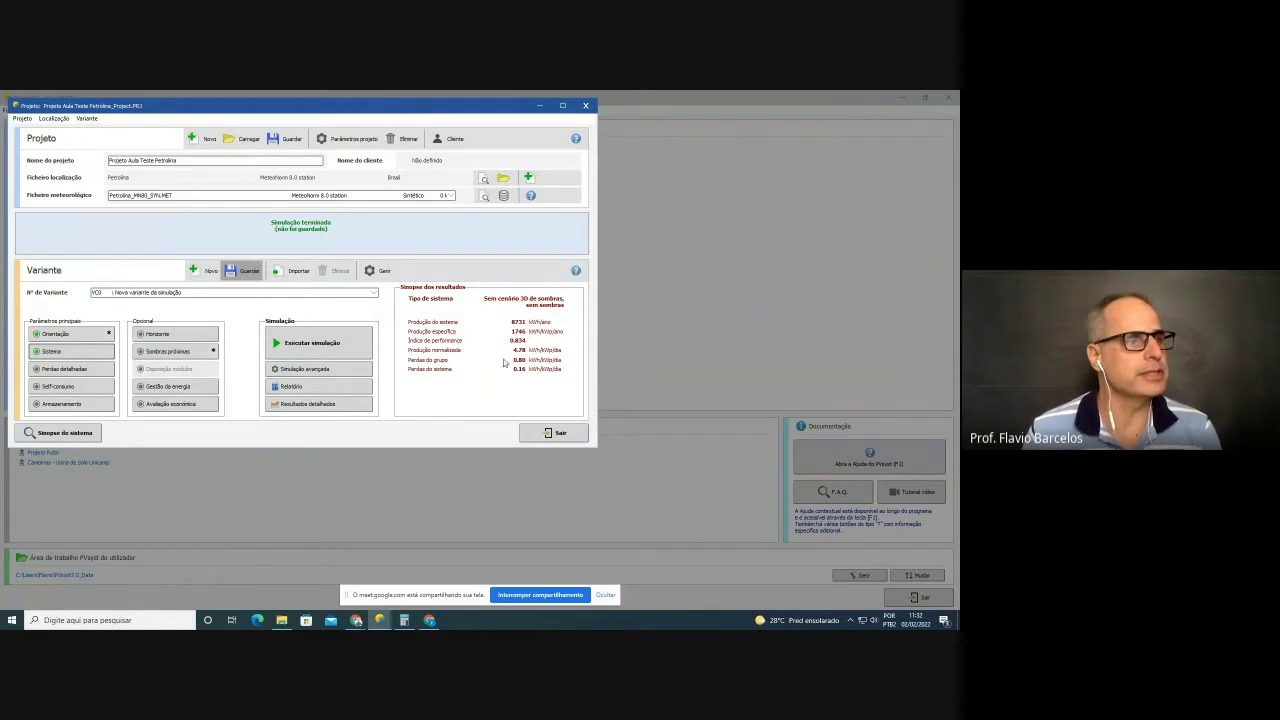
click(150, 622)
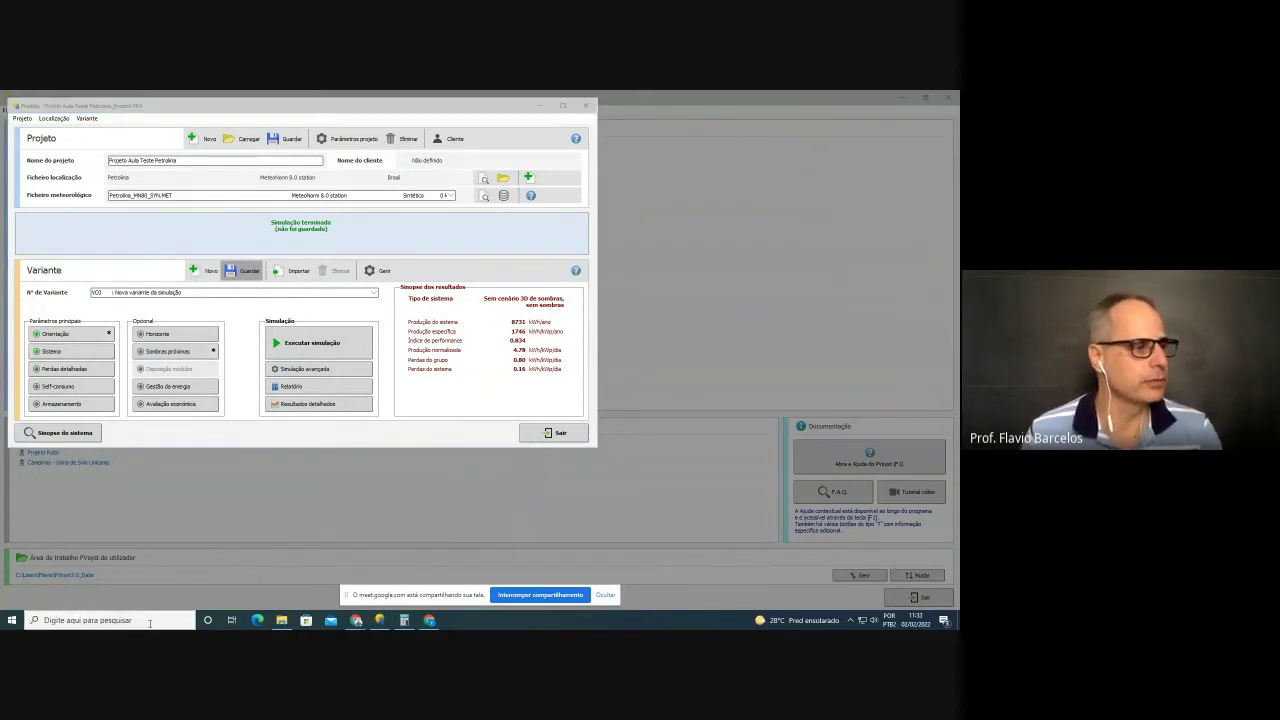
text(lup)
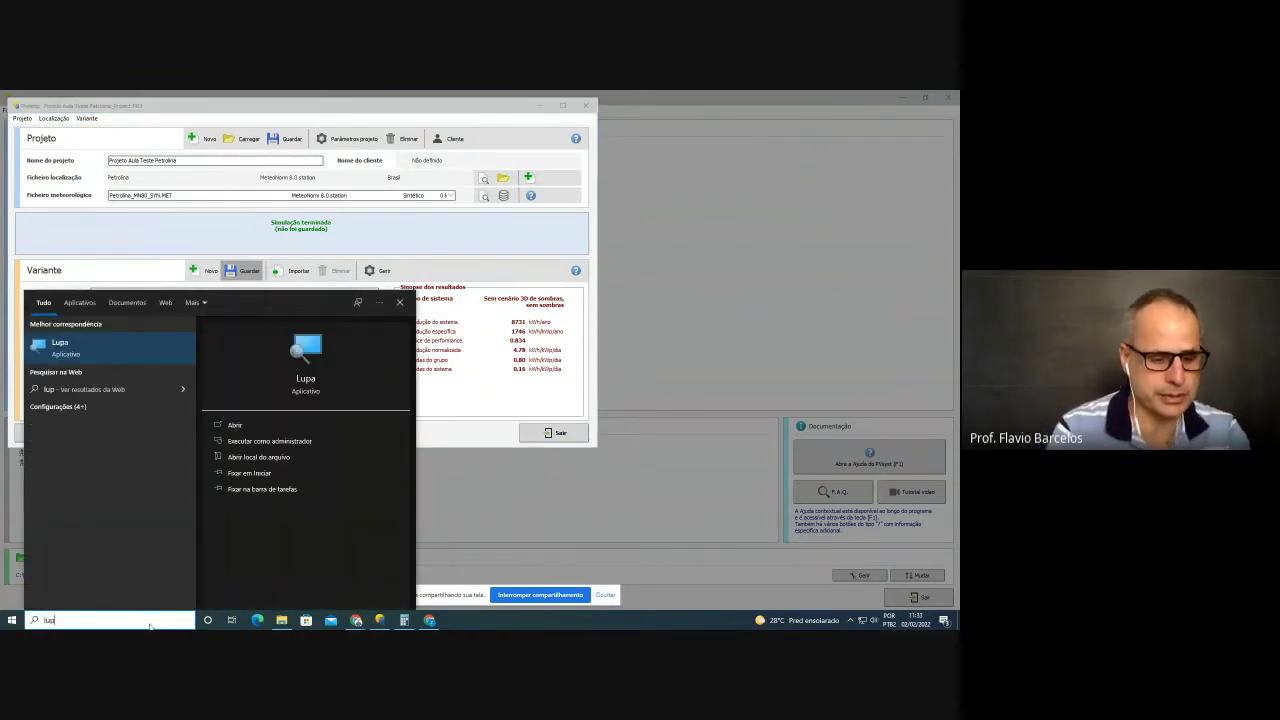
text(a)
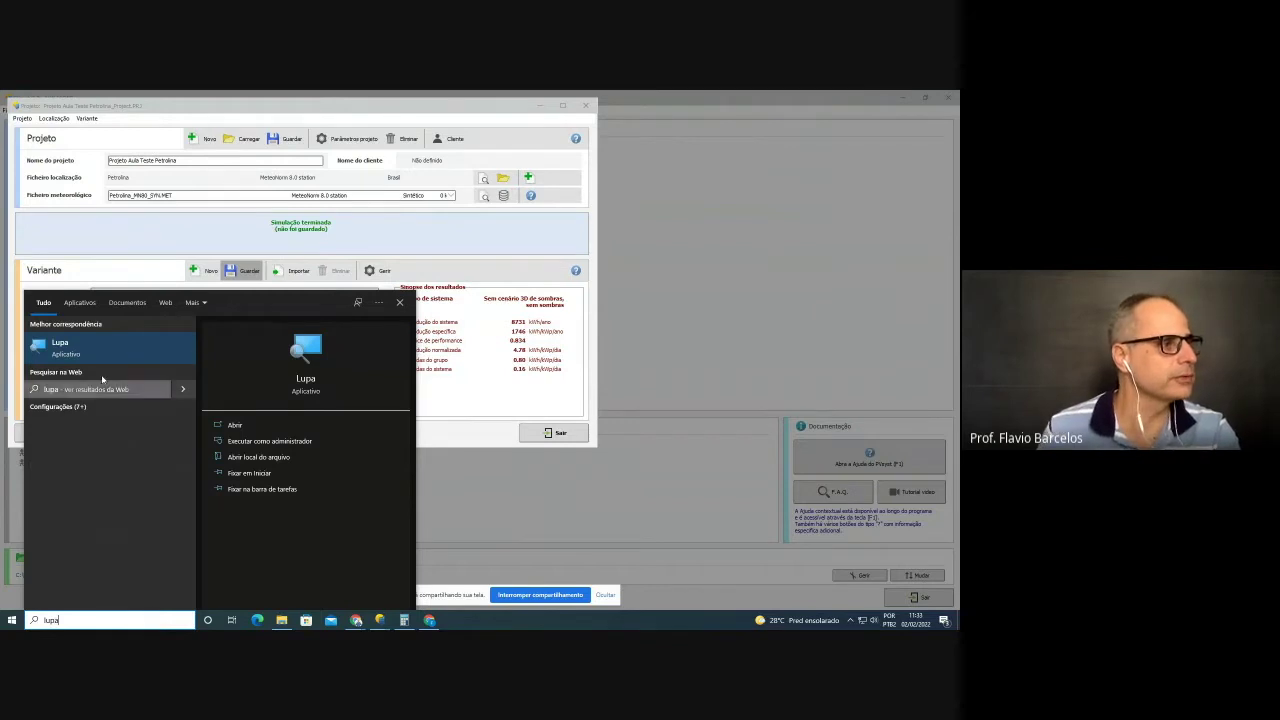
click(70, 346)
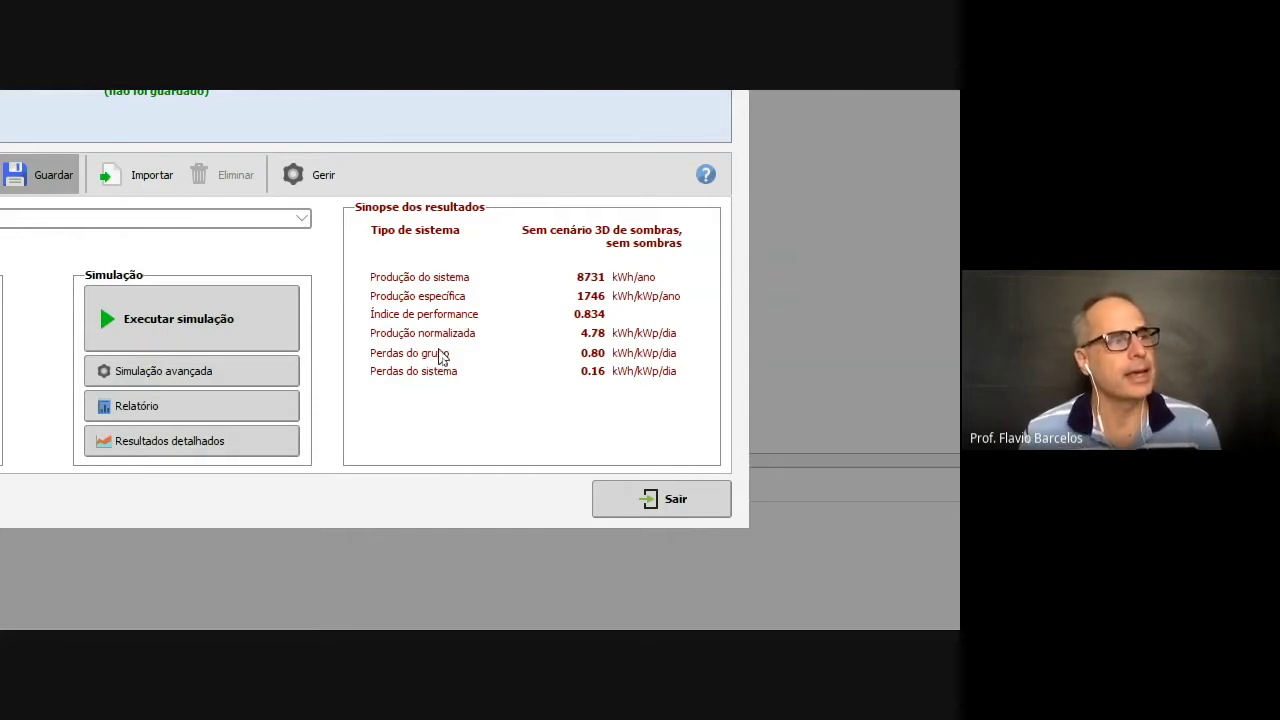
- Open the simulation's detailed results and examine the yearly loss diagram
click(186, 446)
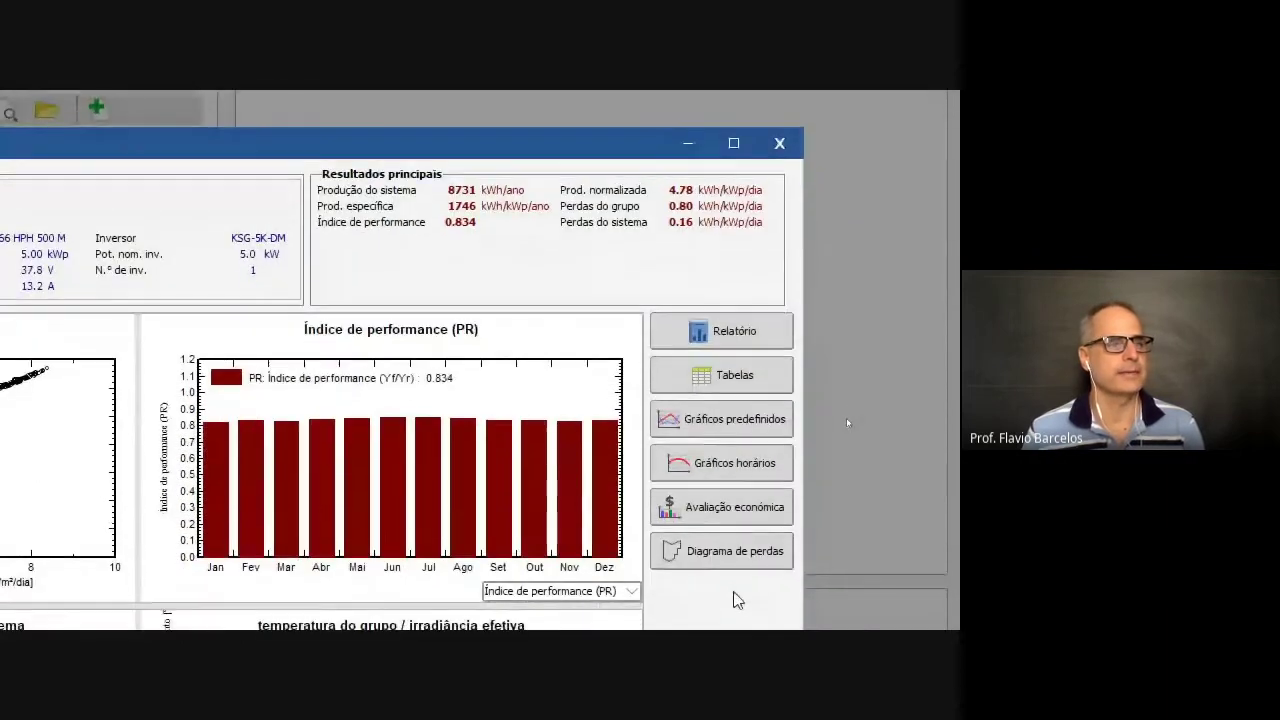
click(725, 563)
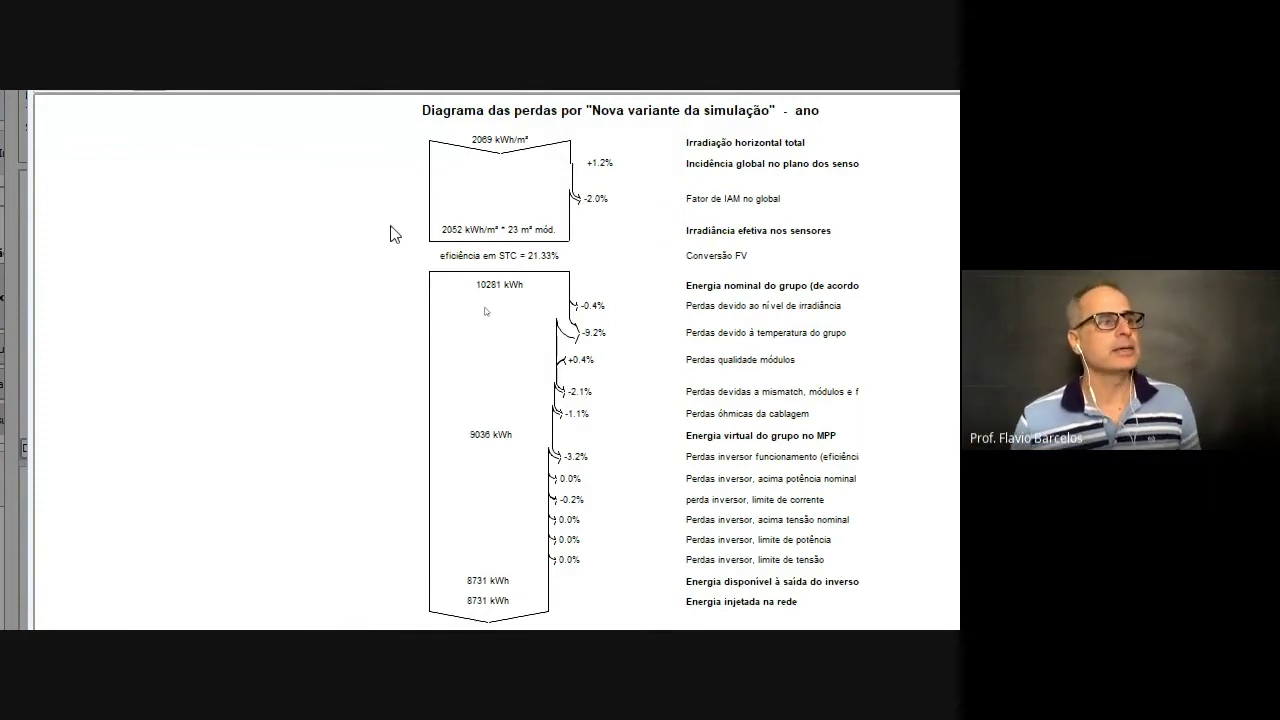
scroll(391, 234, up, 2)
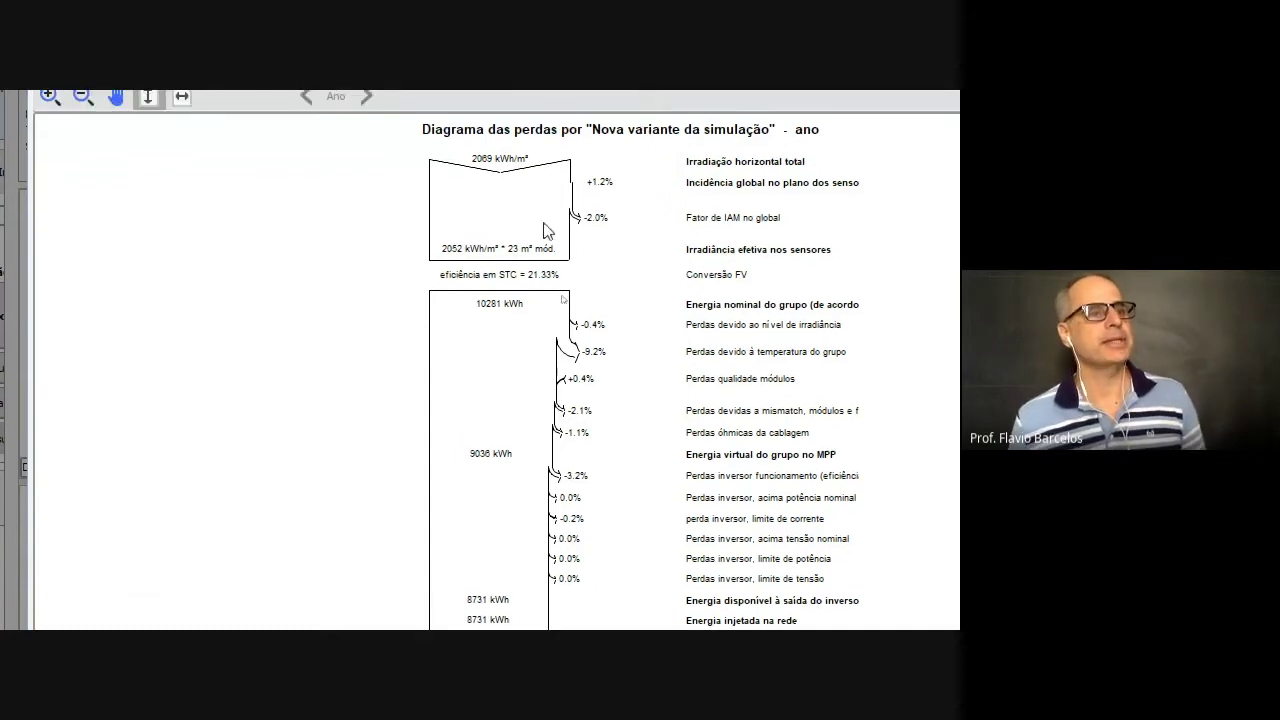
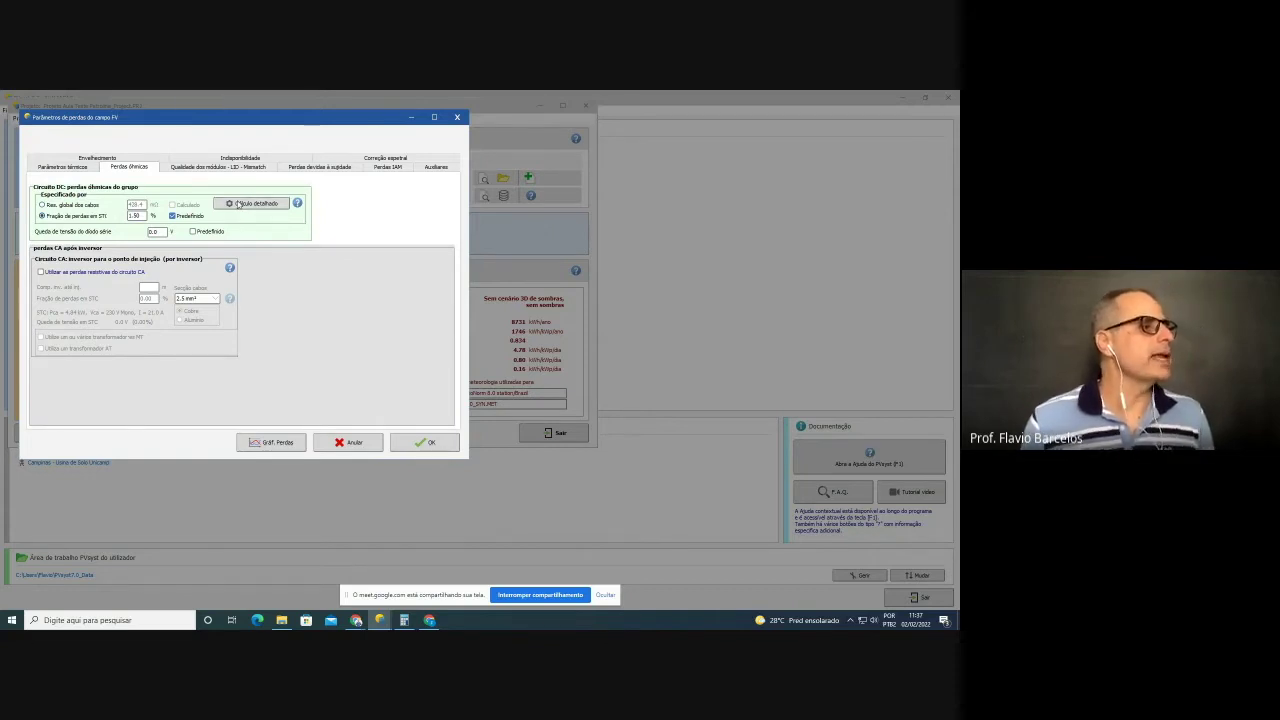
- In the detailed DC ohmic loss calculation, set cable lengths of 5 m between strings and modules and 10 m from main box to inverter
click(172, 216)
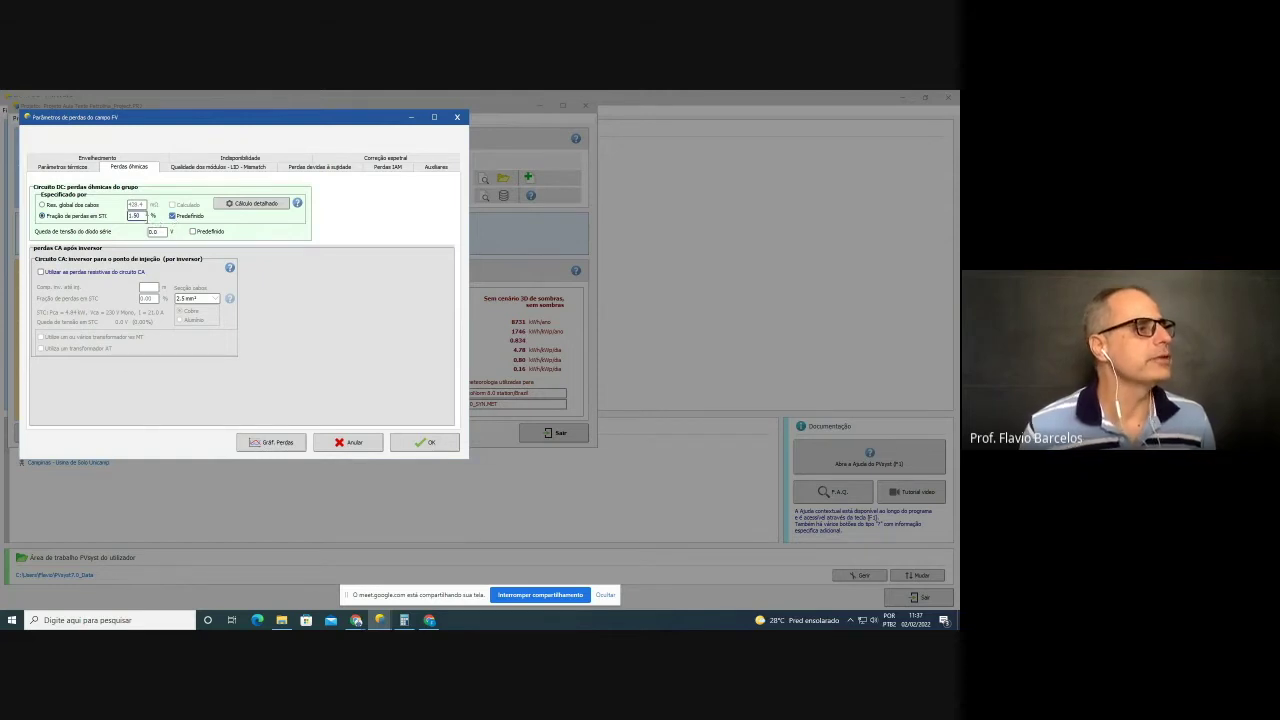
click(254, 204)
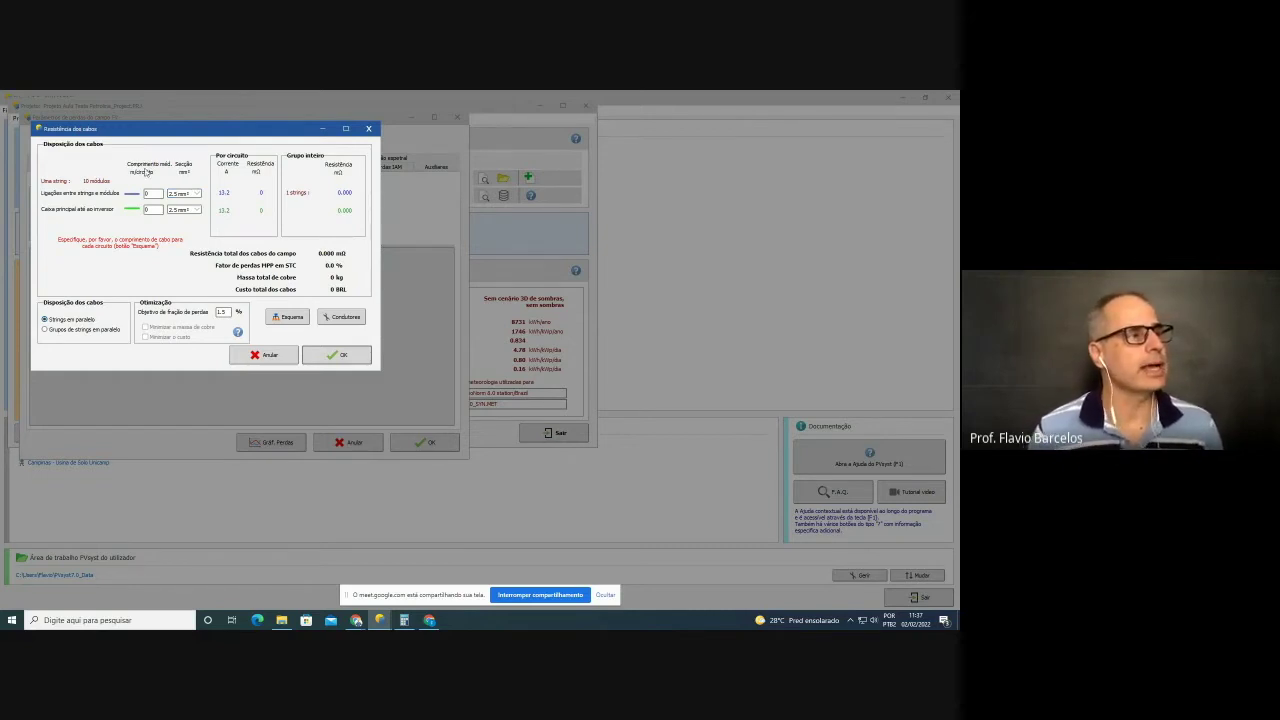
click(153, 193)
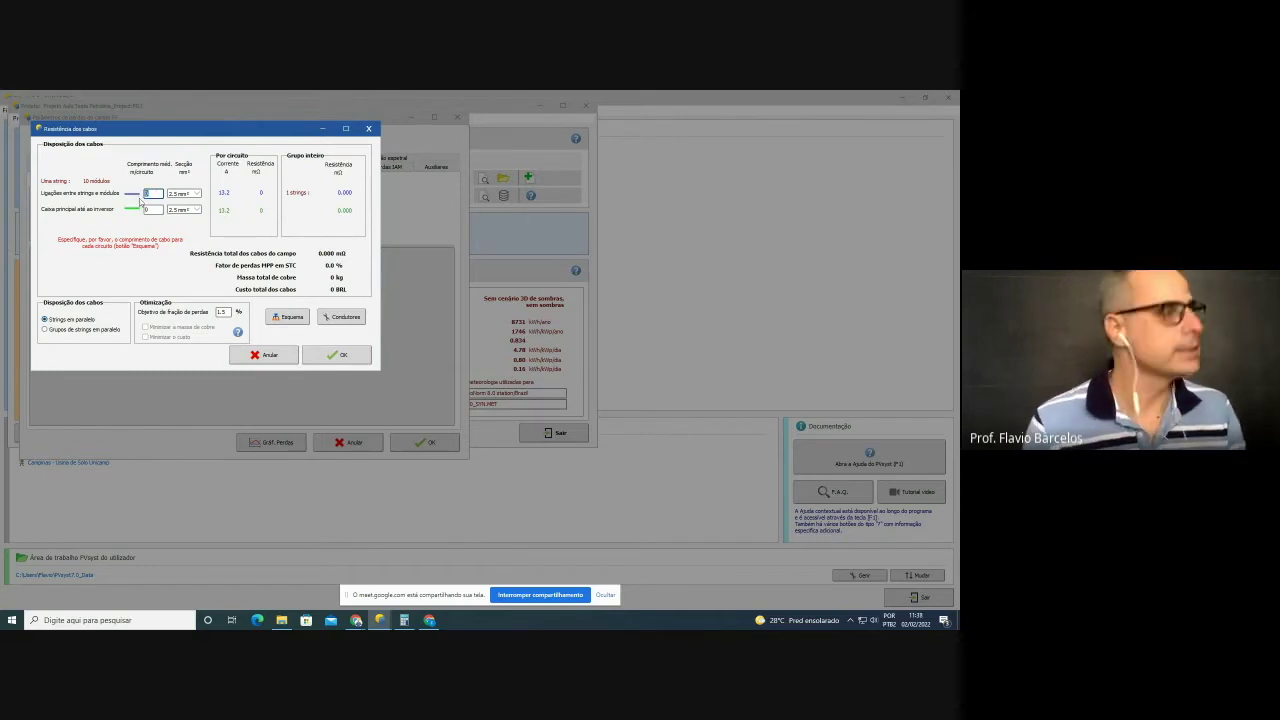
text(5)
key(Tab)
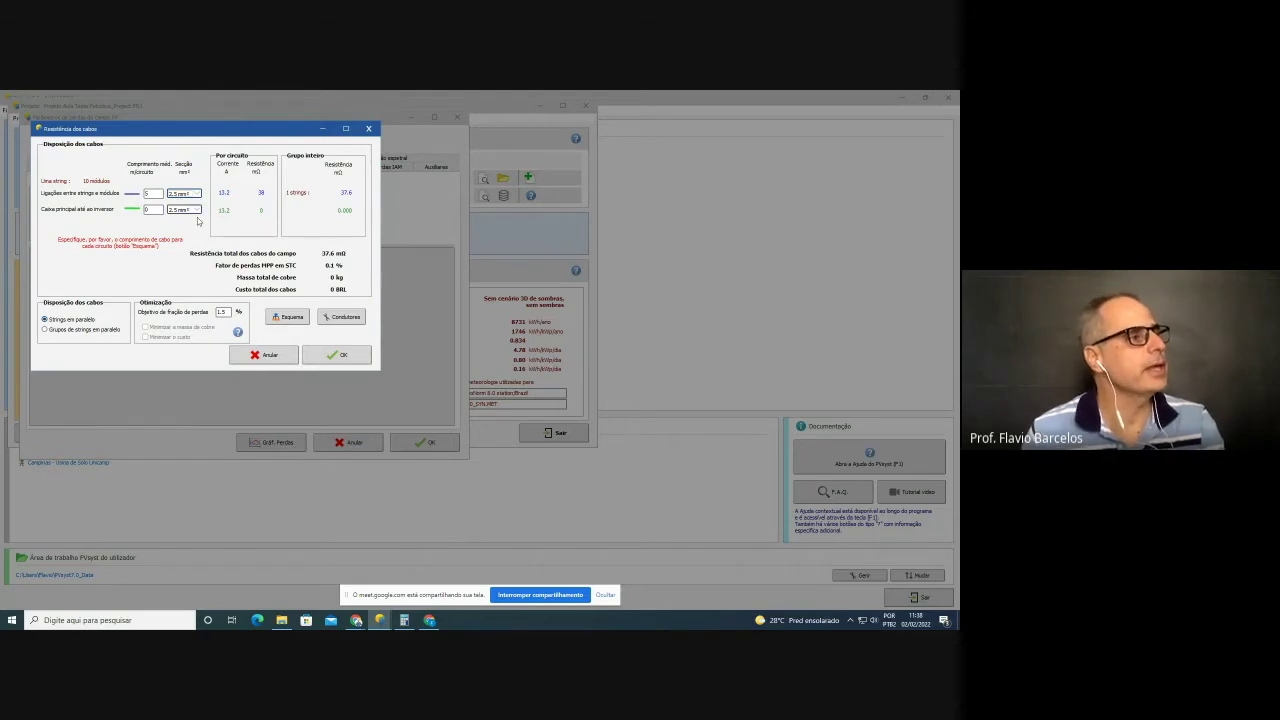
click(151, 209)
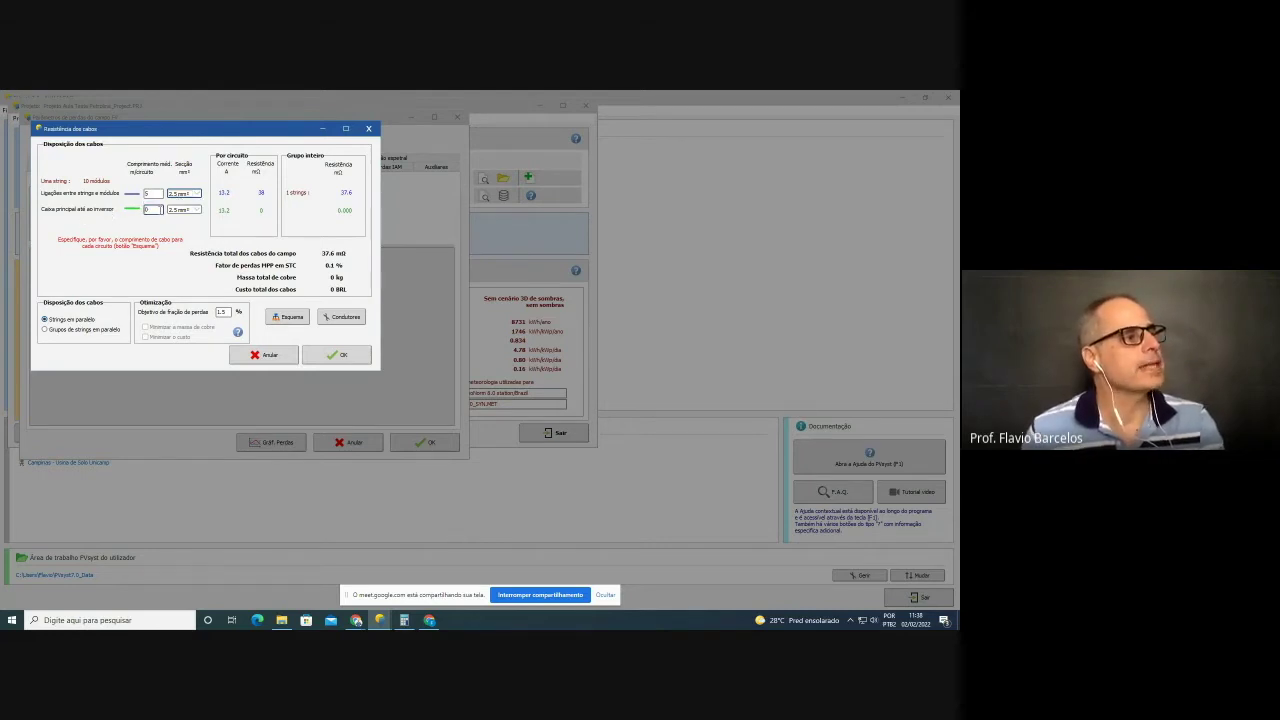
text(4)
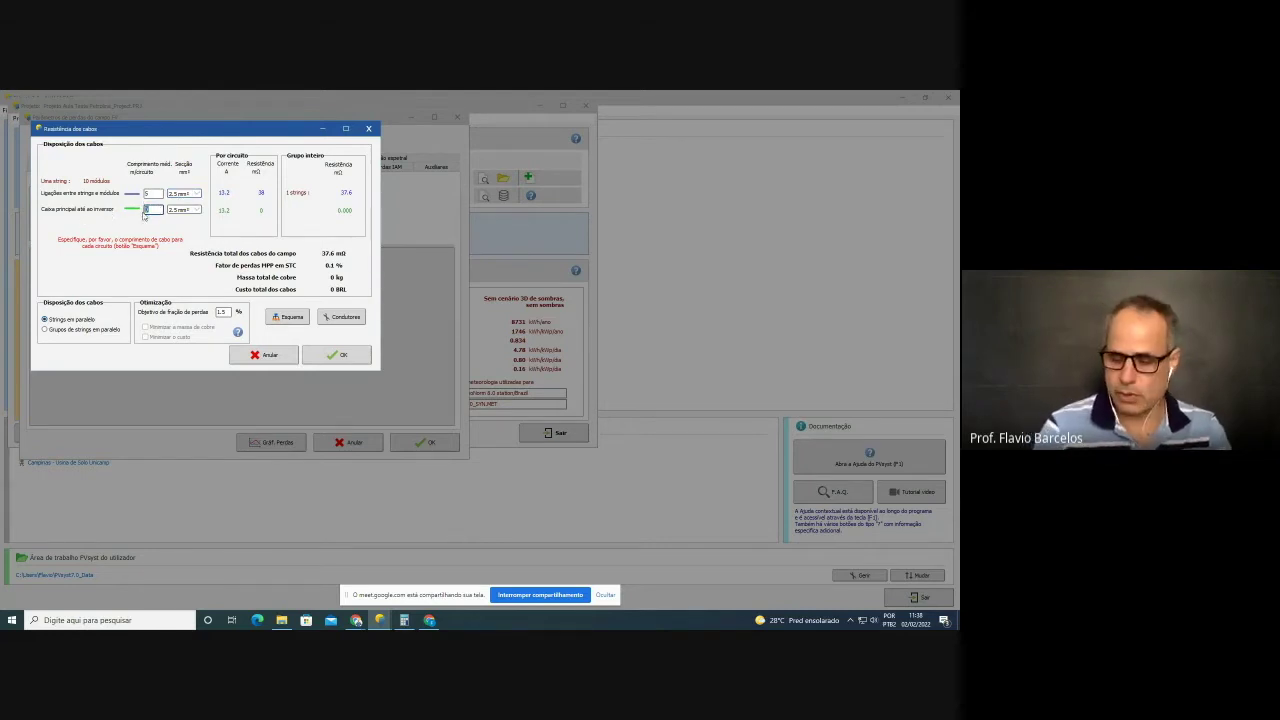
key(Tab)
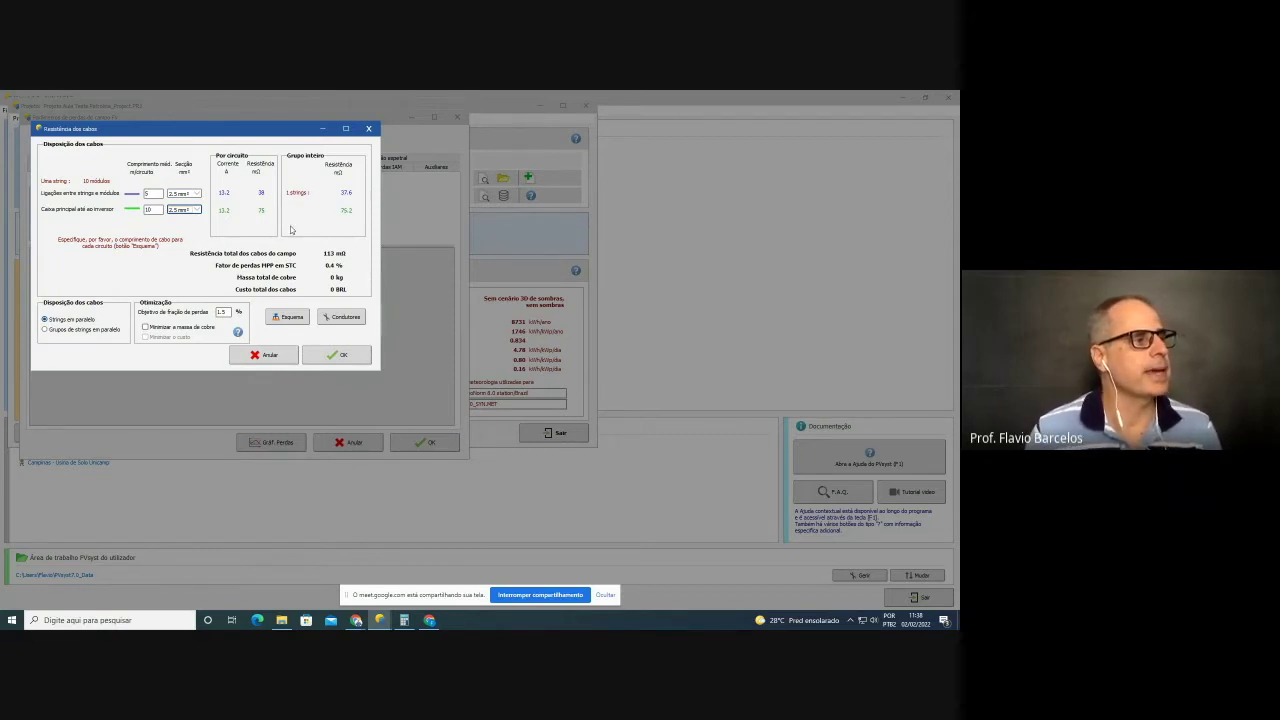
click(334, 356)
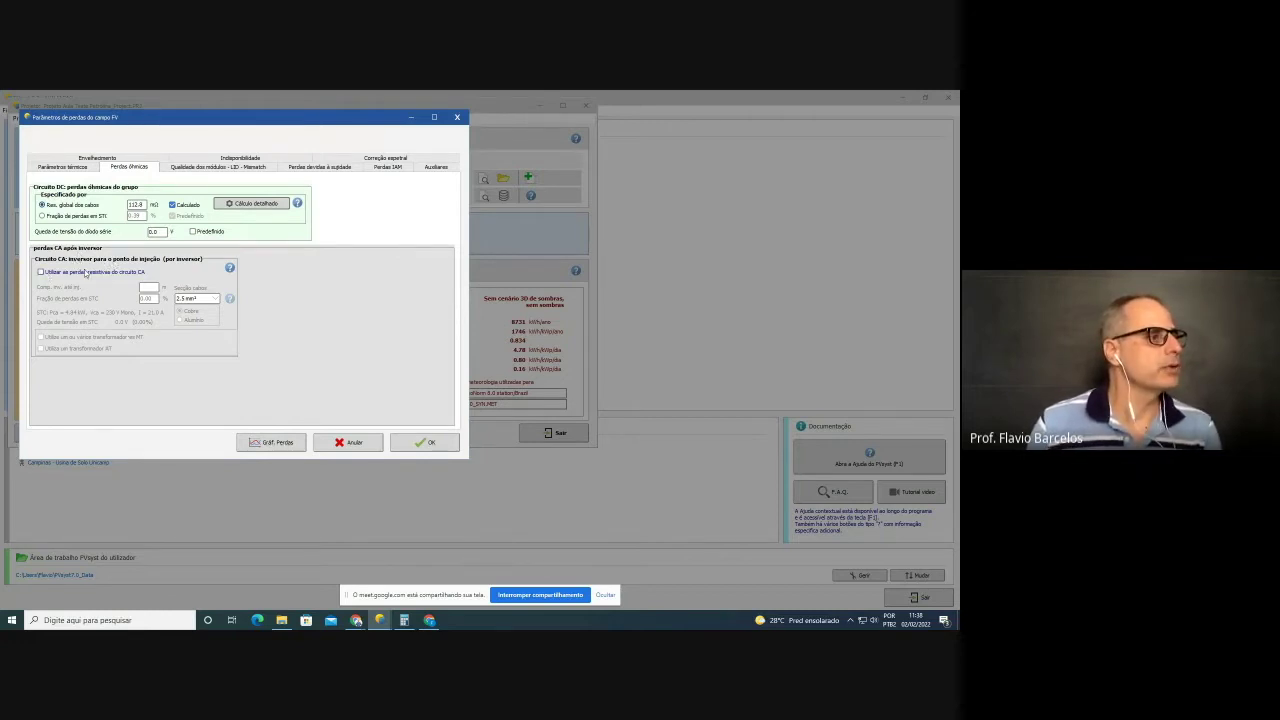
- Enable resistive losses for the AC circuit and set the inverter-to-injection cable length to 10 m
click(41, 272)
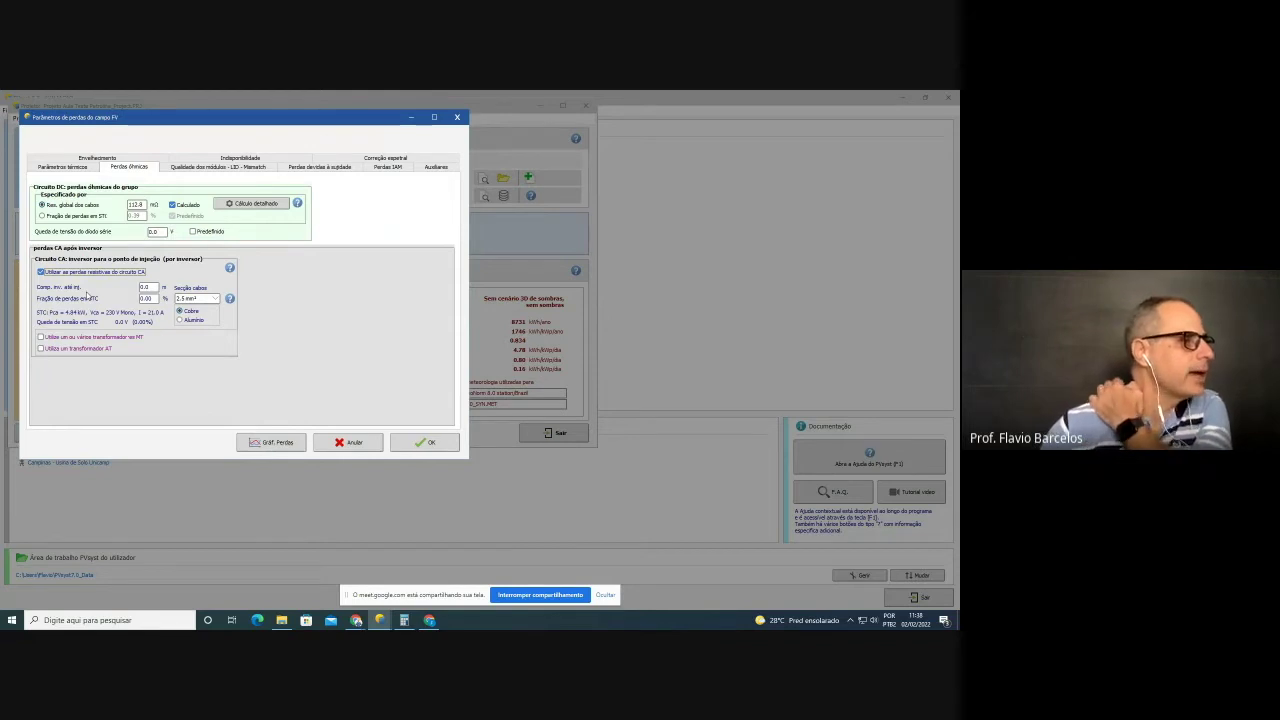
click(149, 287)
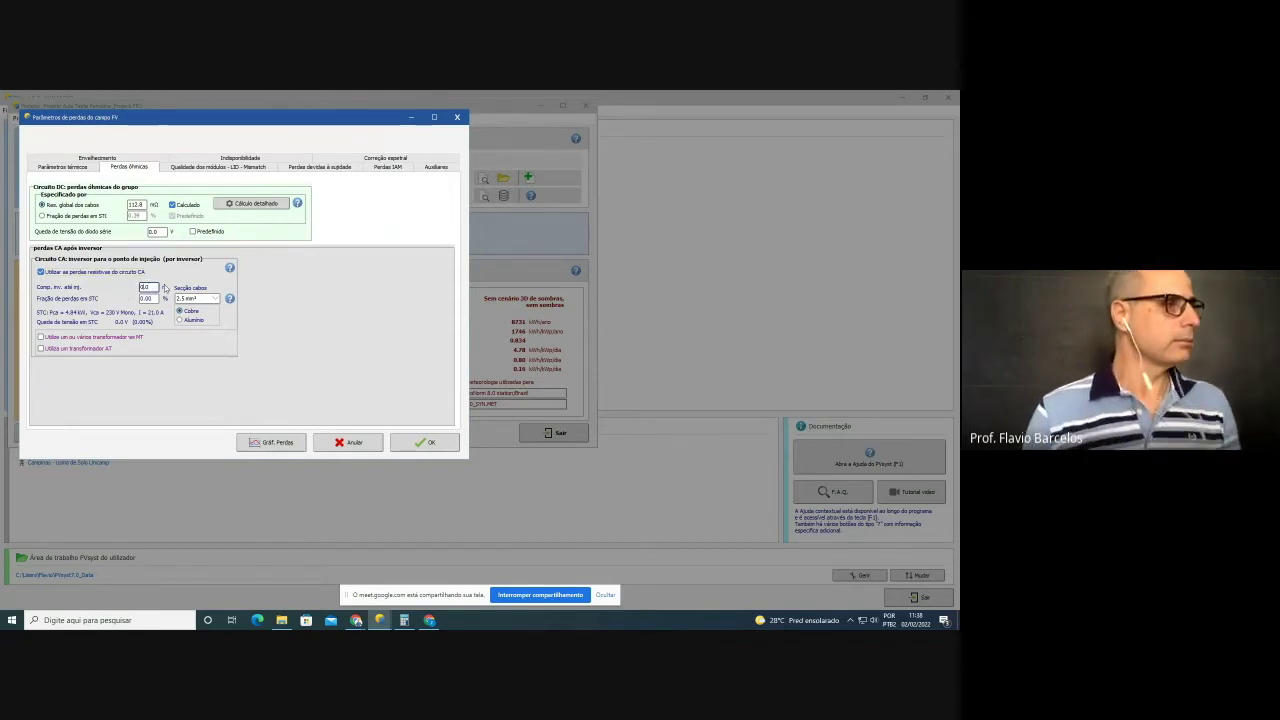
text(3)
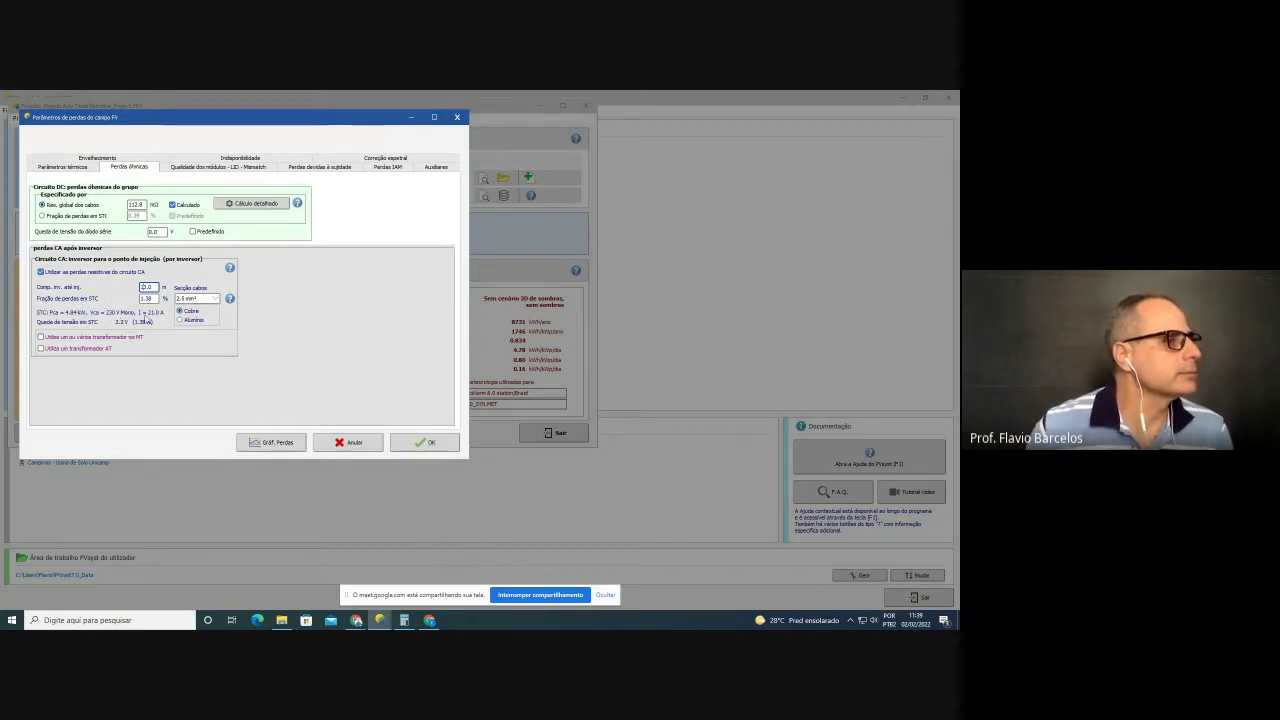
- Try aluminium as the AC circuit's cable material and set it back to copper
click(185, 315)
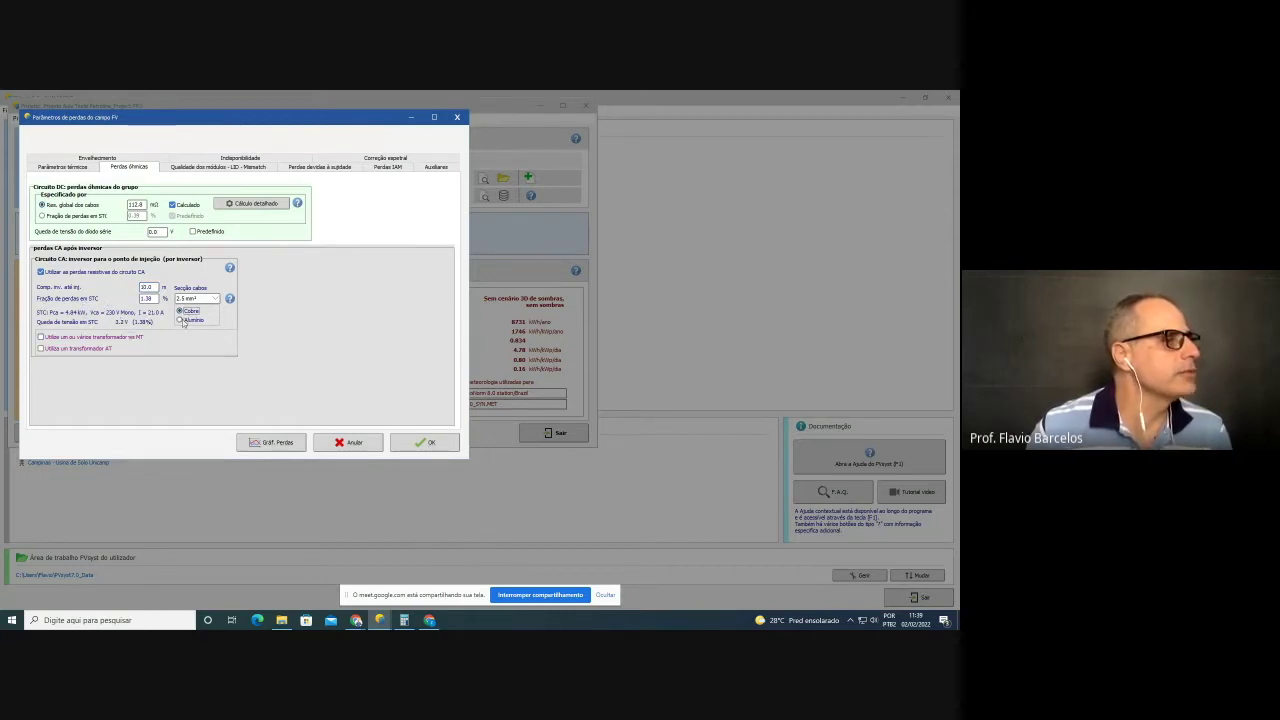
click(182, 320)
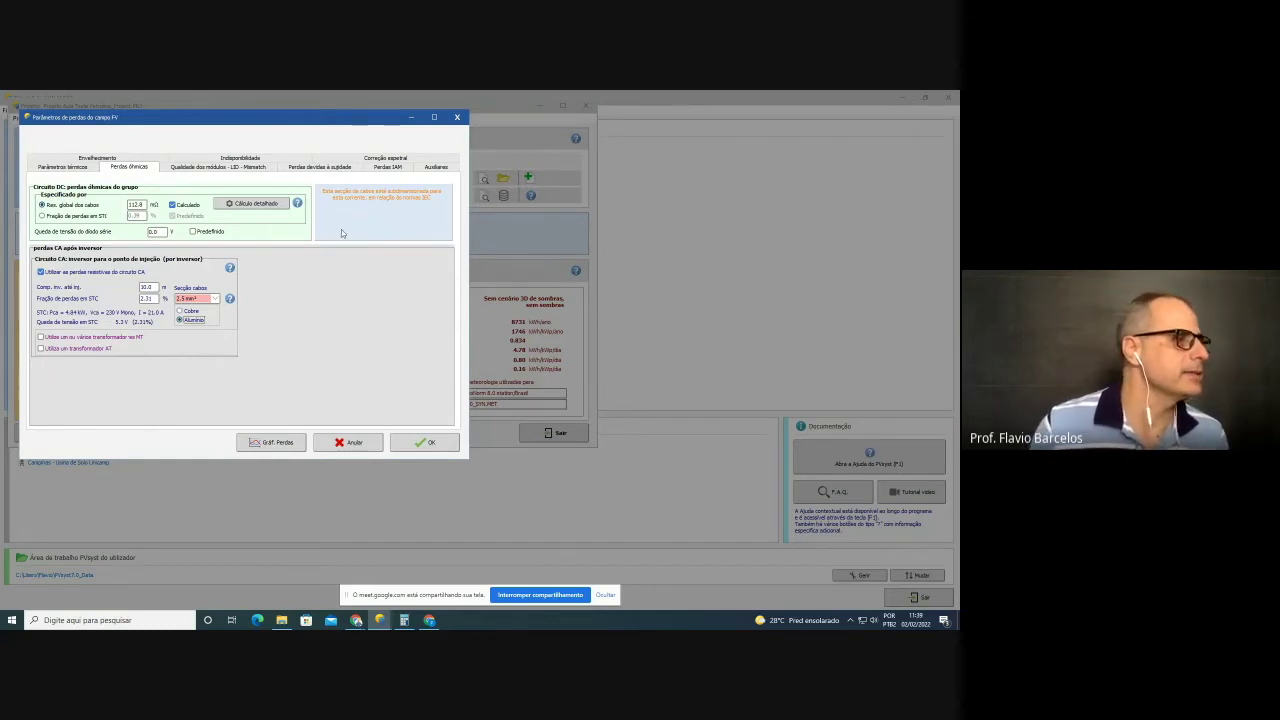
click(189, 312)
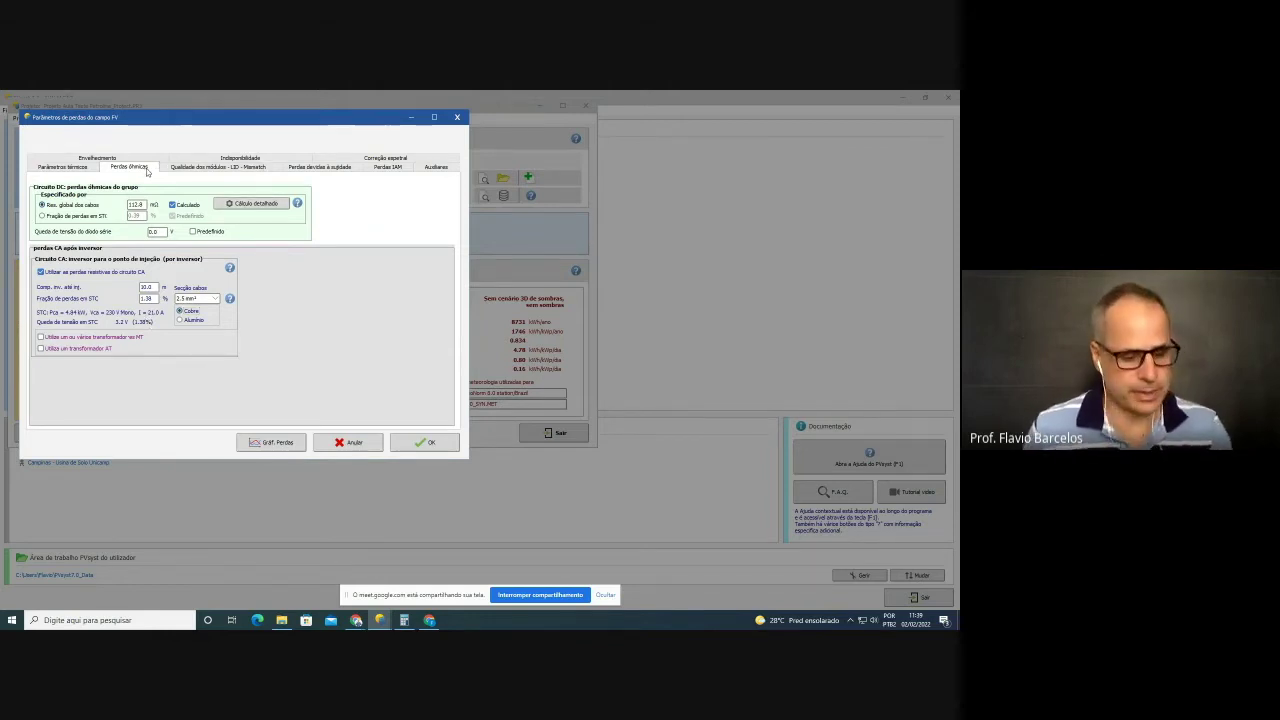
- Switch to the checklist mind map, review the CC and CA circuit notes under "Perdas Ohmicas", and select the module quality, LID and mismatch item
key(alt+Tab)
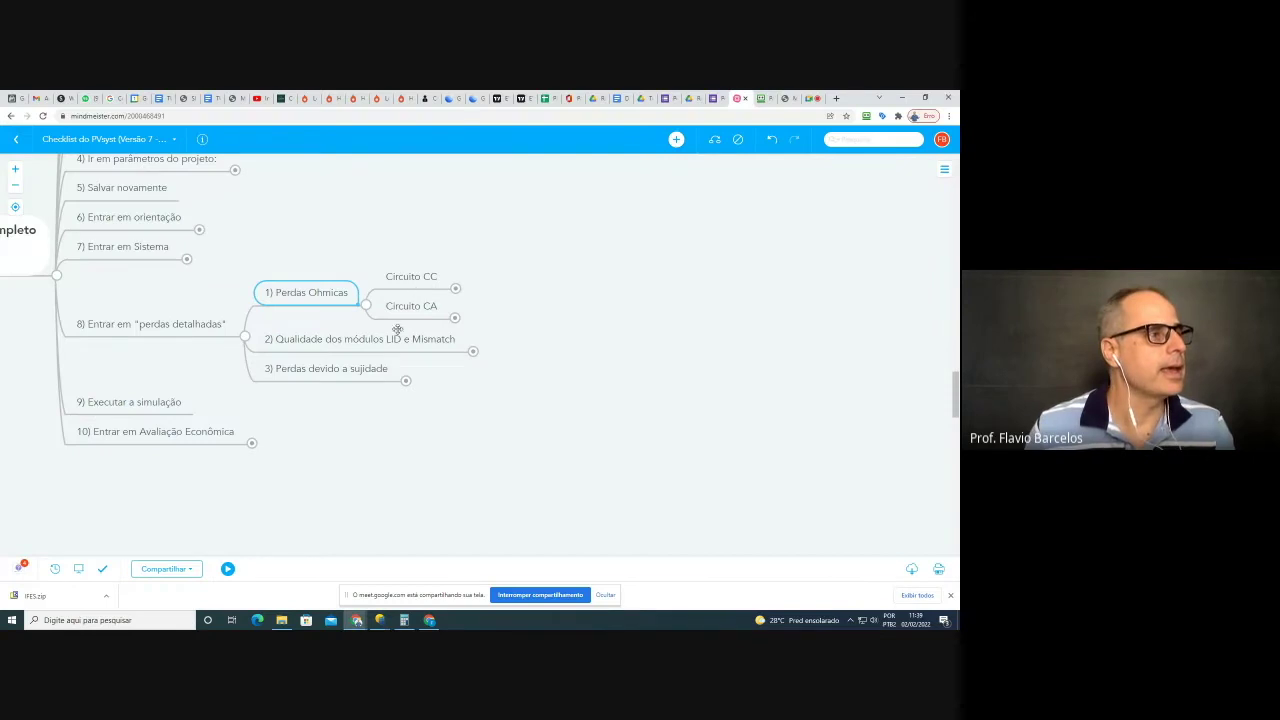
click(455, 289)
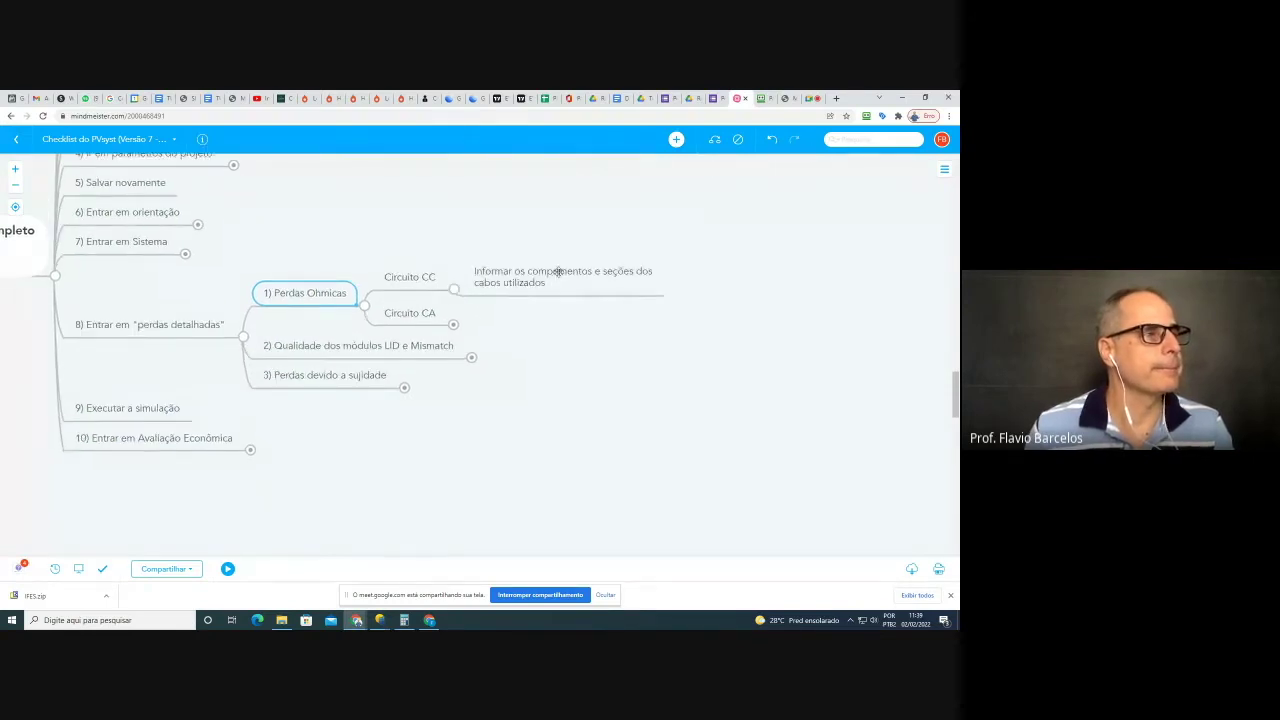
click(453, 326)
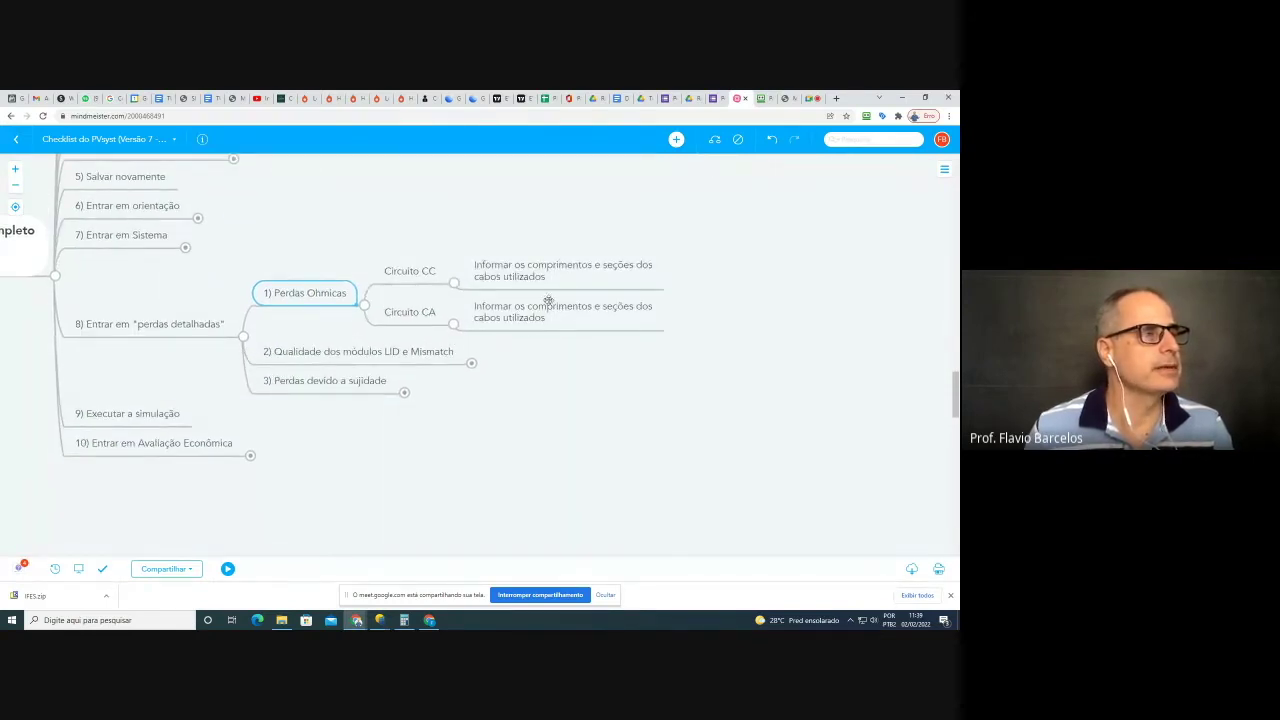
click(364, 306)
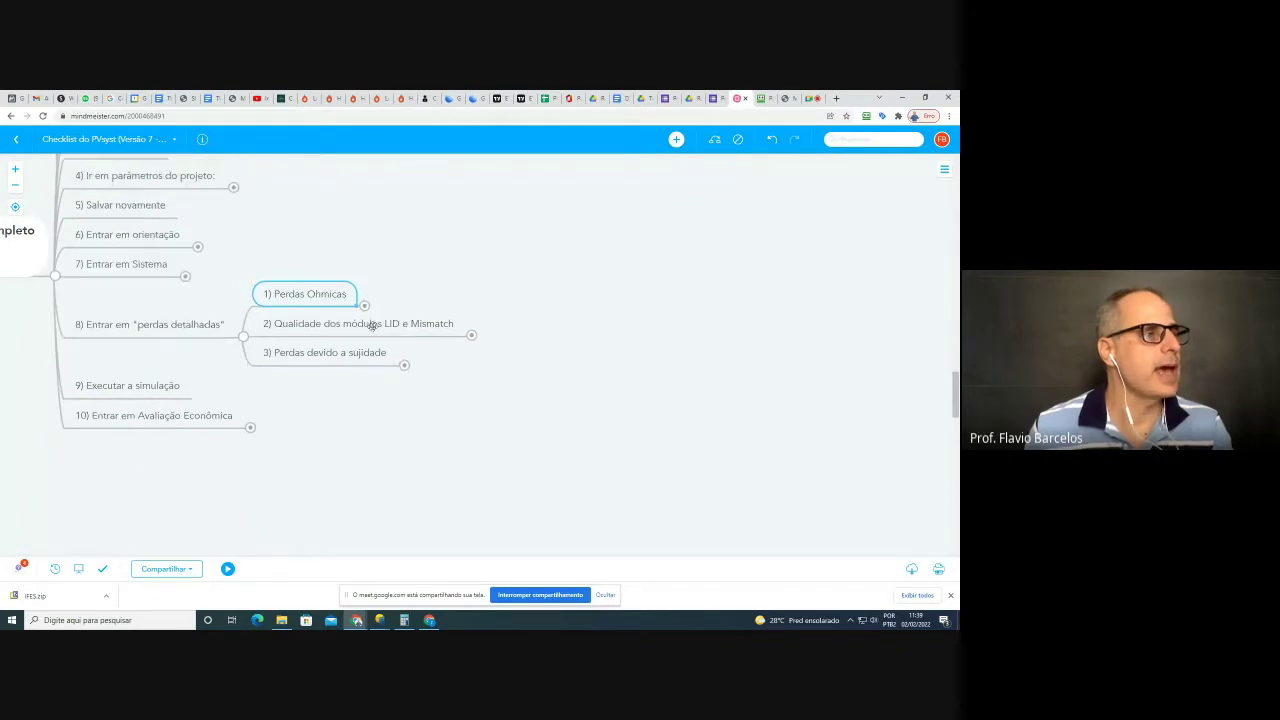
click(388, 327)
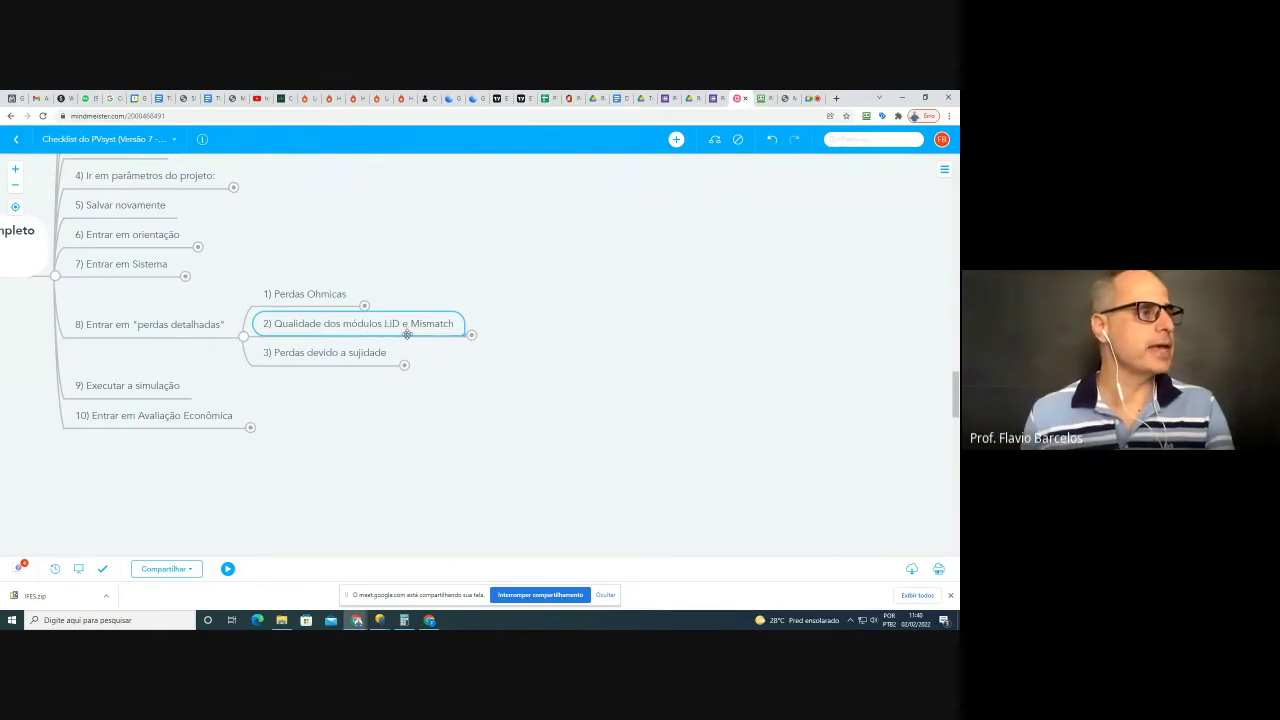
- Return to PVsyst, view the module quality, LID and mismatch loss settings, and go back to the ohmic losses
key(alt+Tab)
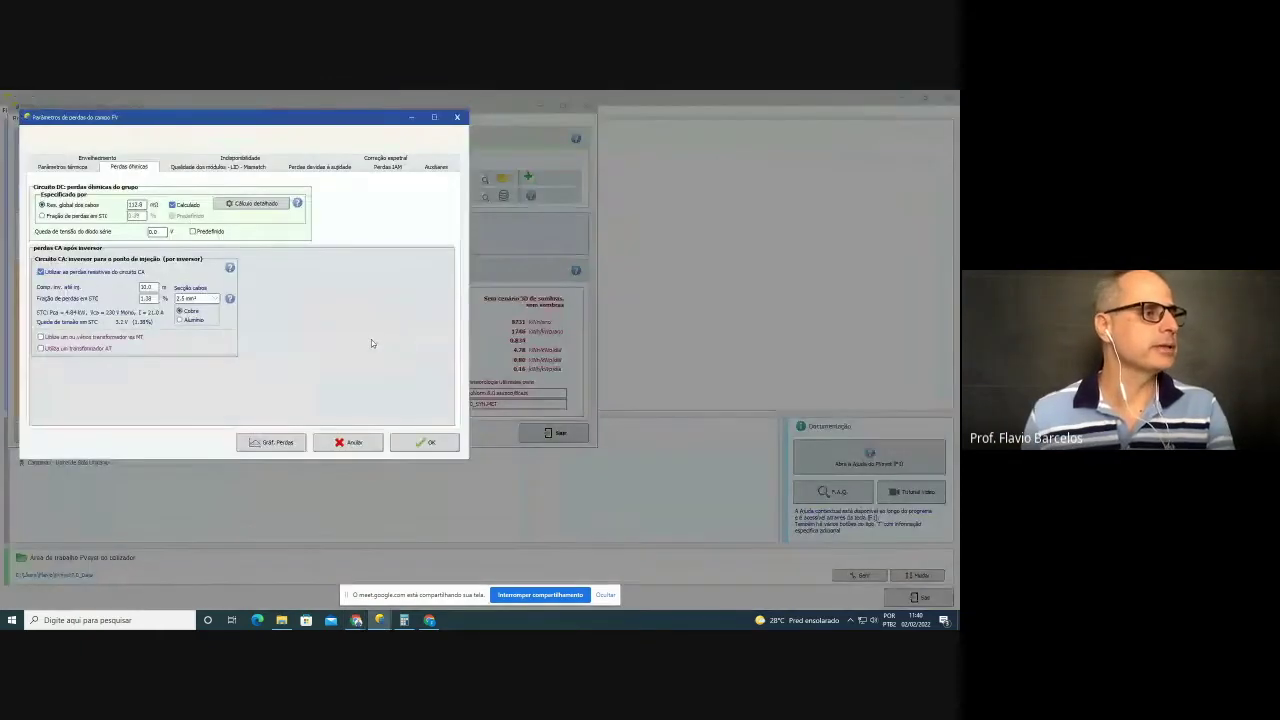
click(210, 167)
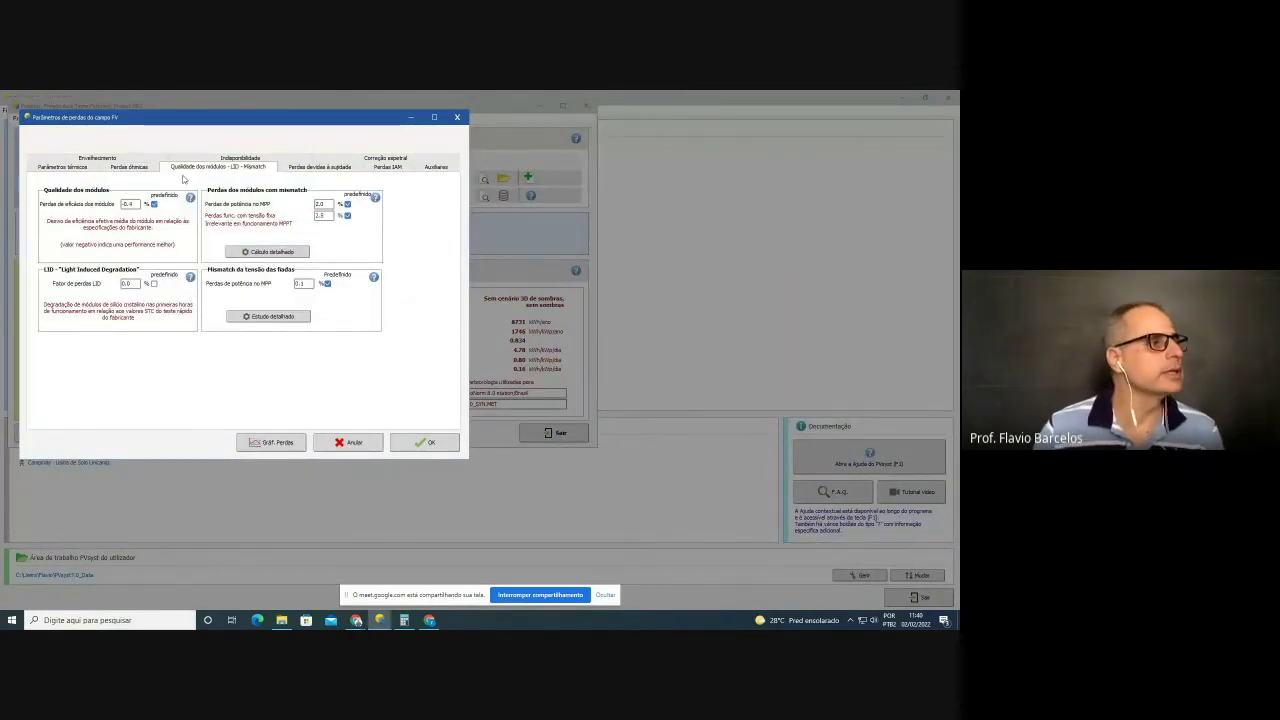
click(132, 167)
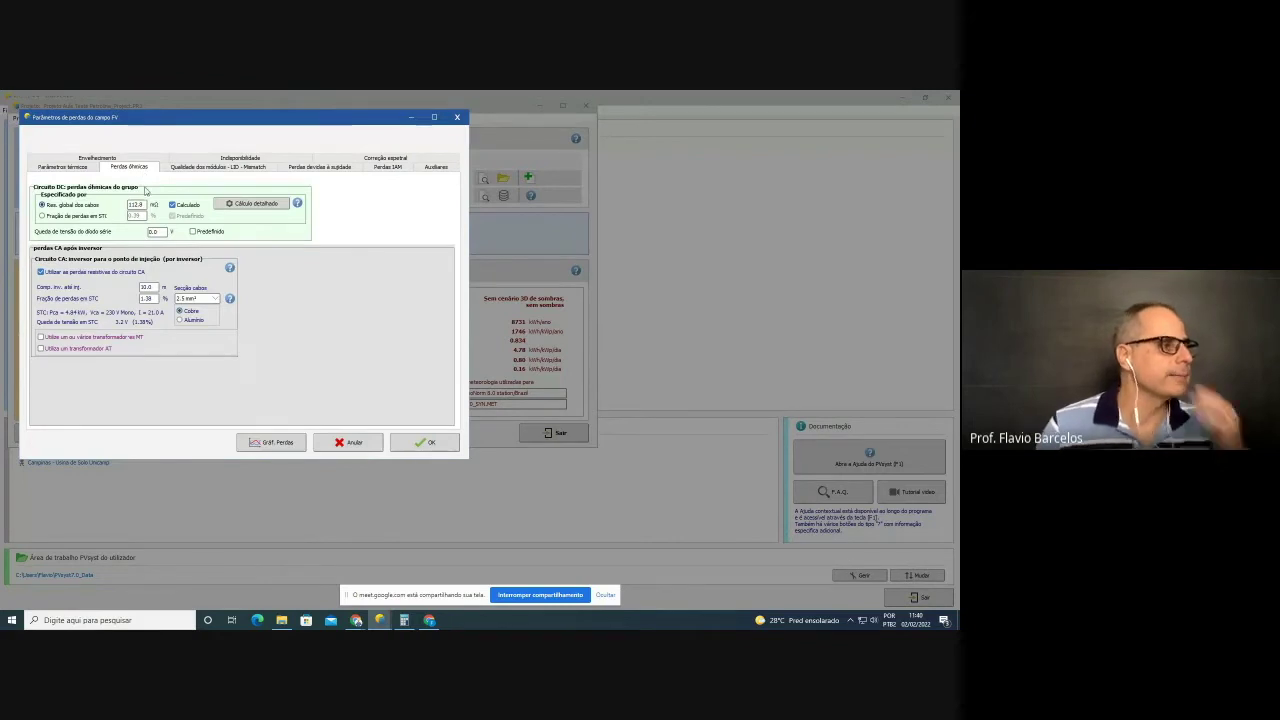
- Open the DC circuit's detailed cable calculation, review the cable lengths and sections, and return to the AC cable length in the ohmic losses
click(243, 205)
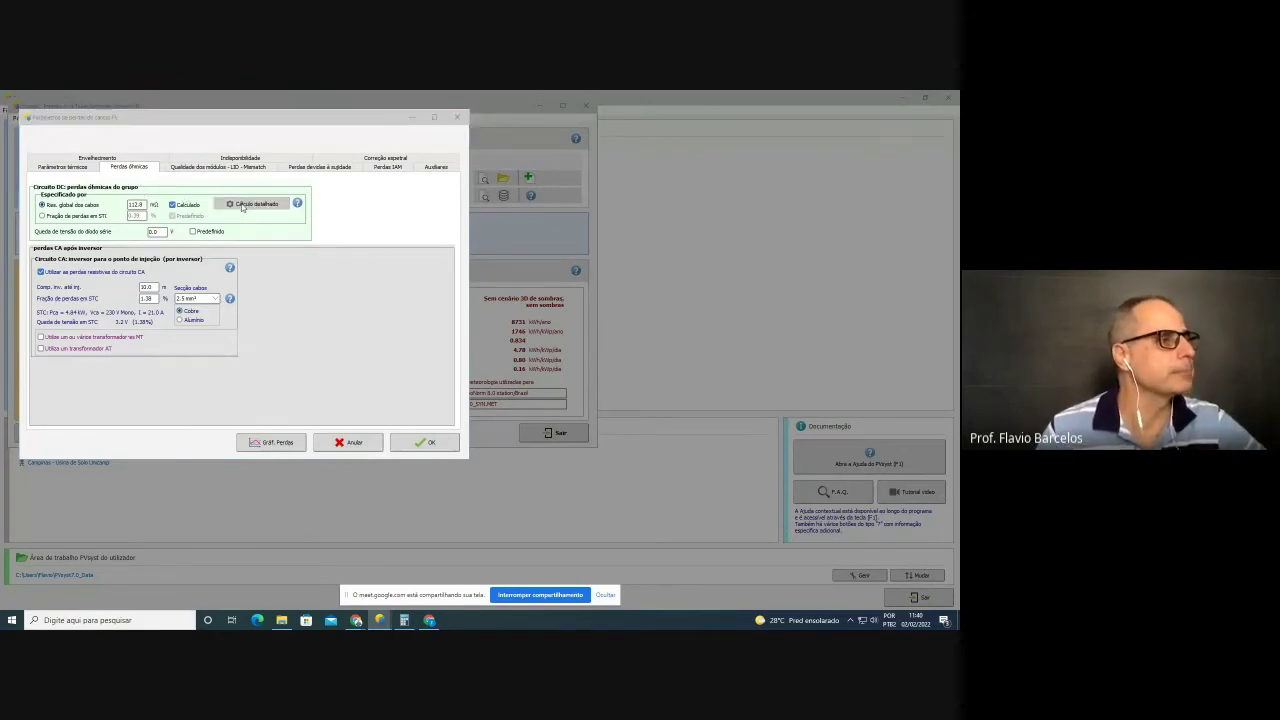
double_click(152, 194)
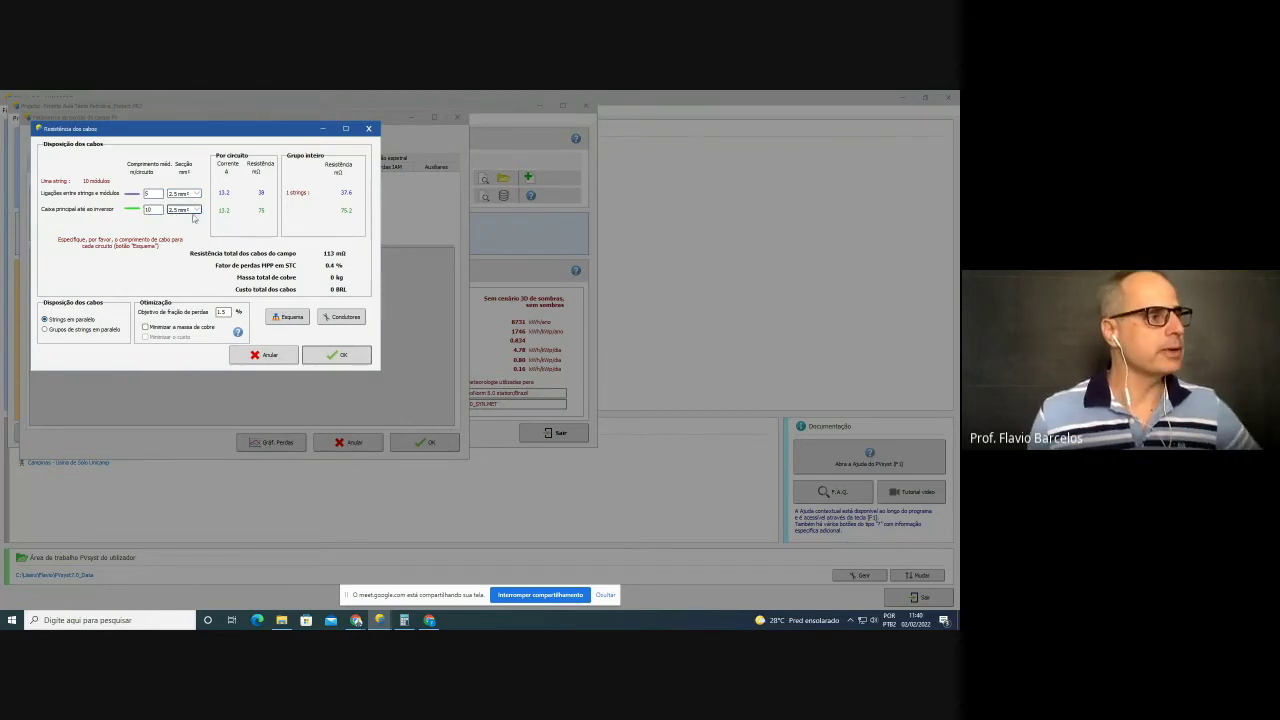
click(314, 357)
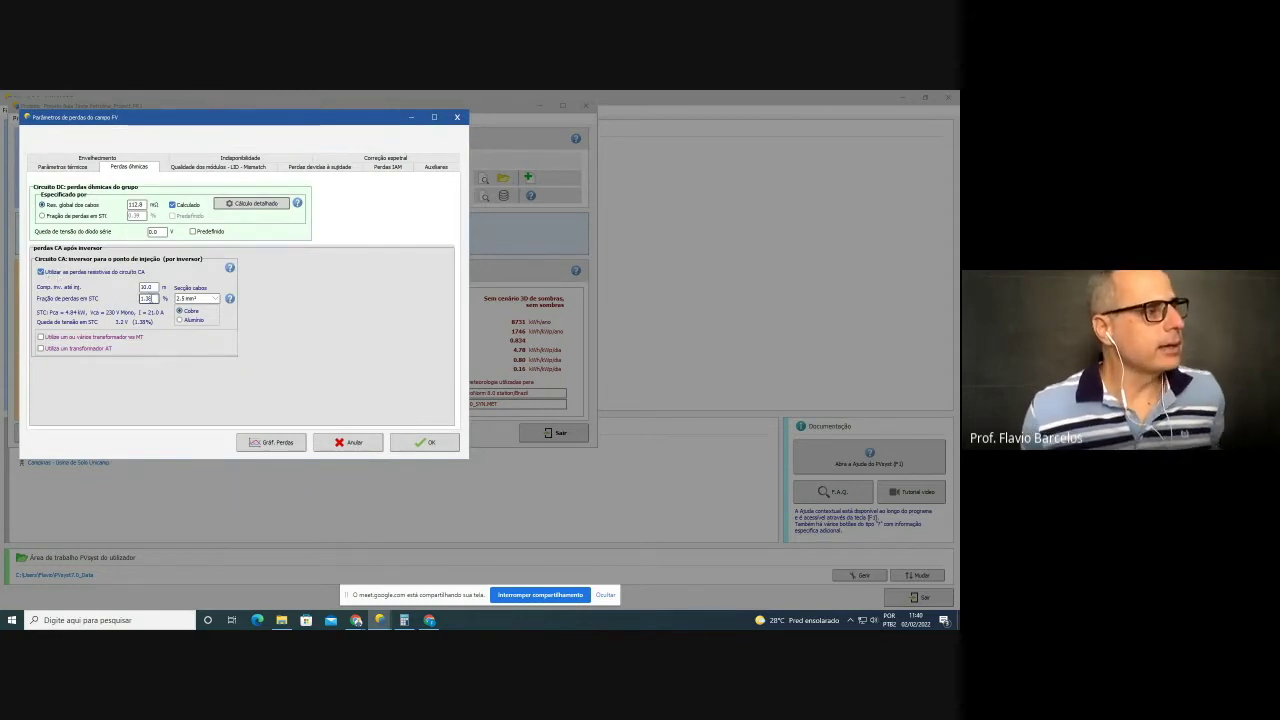
click(148, 287)
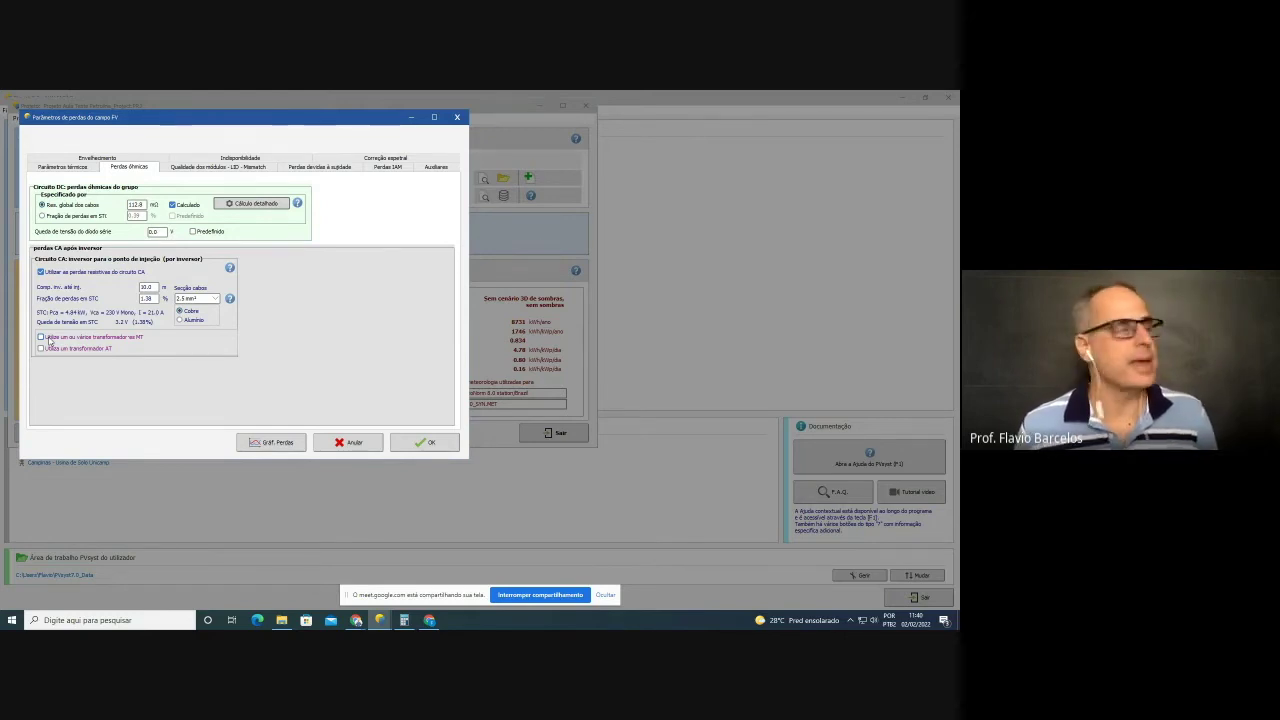
- Try enabling medium-voltage transformers for the AC circuit and turn the option off again
click(49, 338)
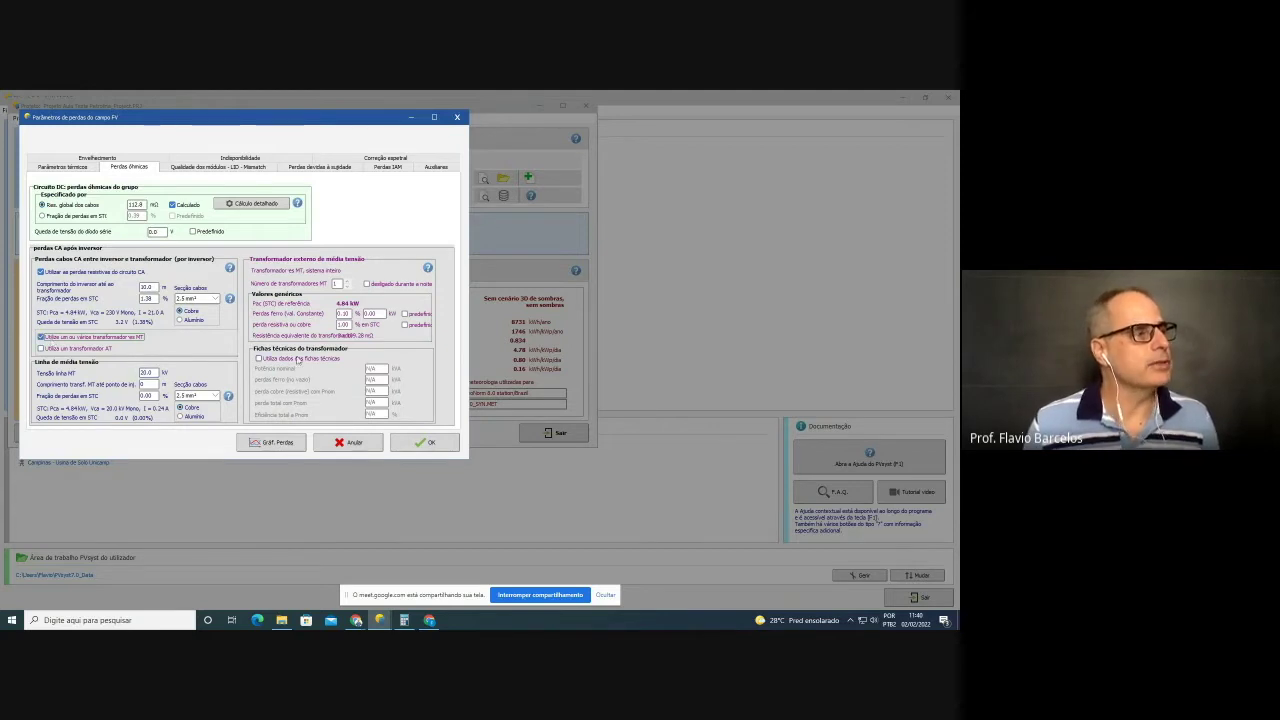
click(57, 340)
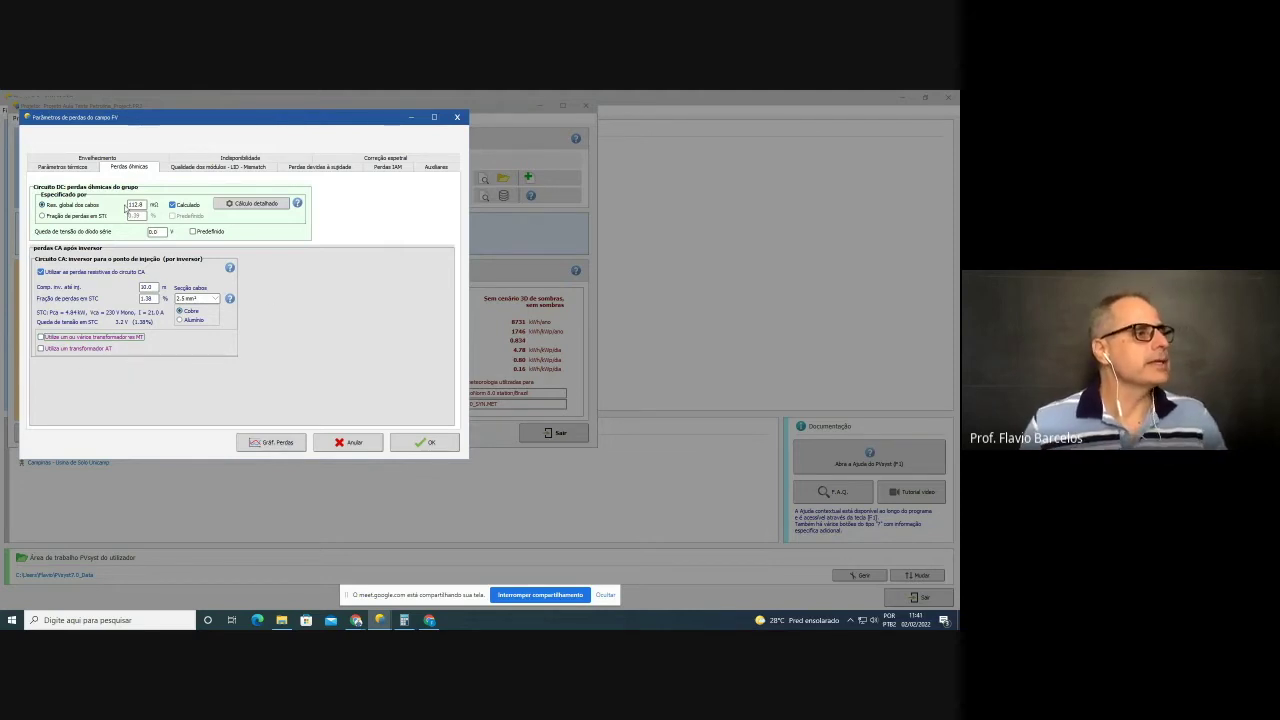
click(130, 168)
- Go to the module quality, LID and mismatch losses and apply the predefined LID loss factor of 2.0%
click(175, 167)
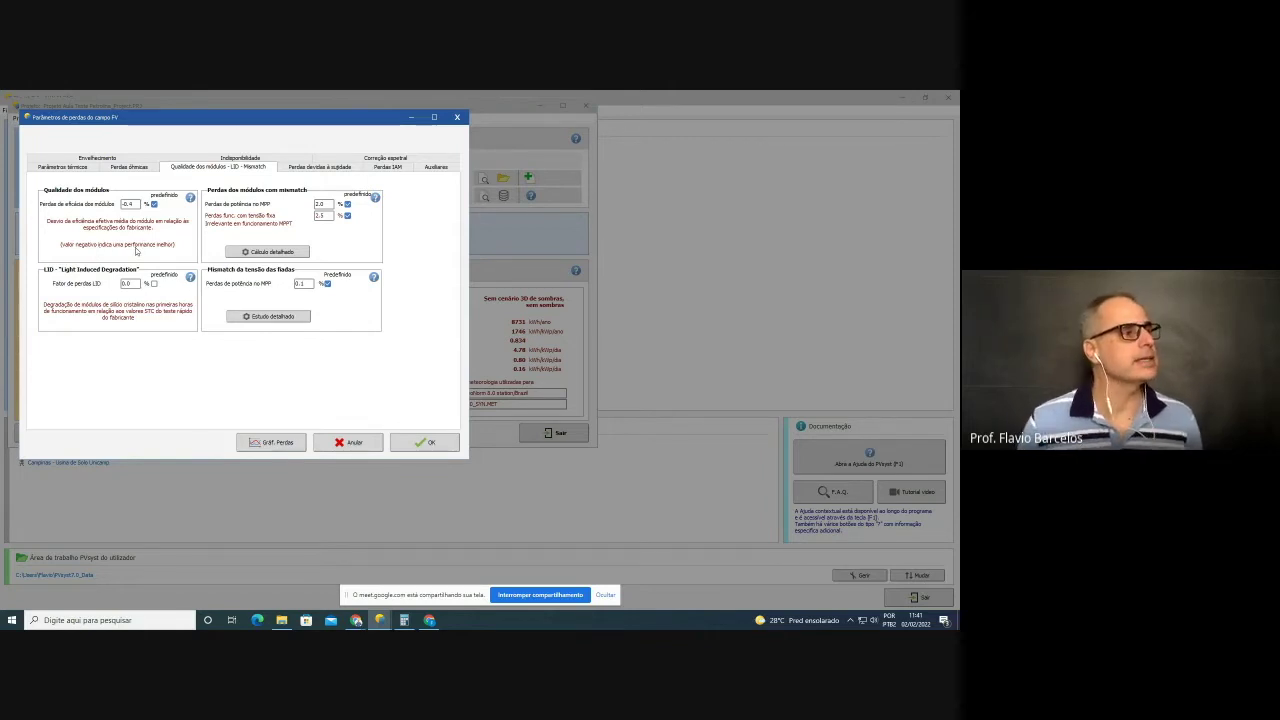
click(130, 204)
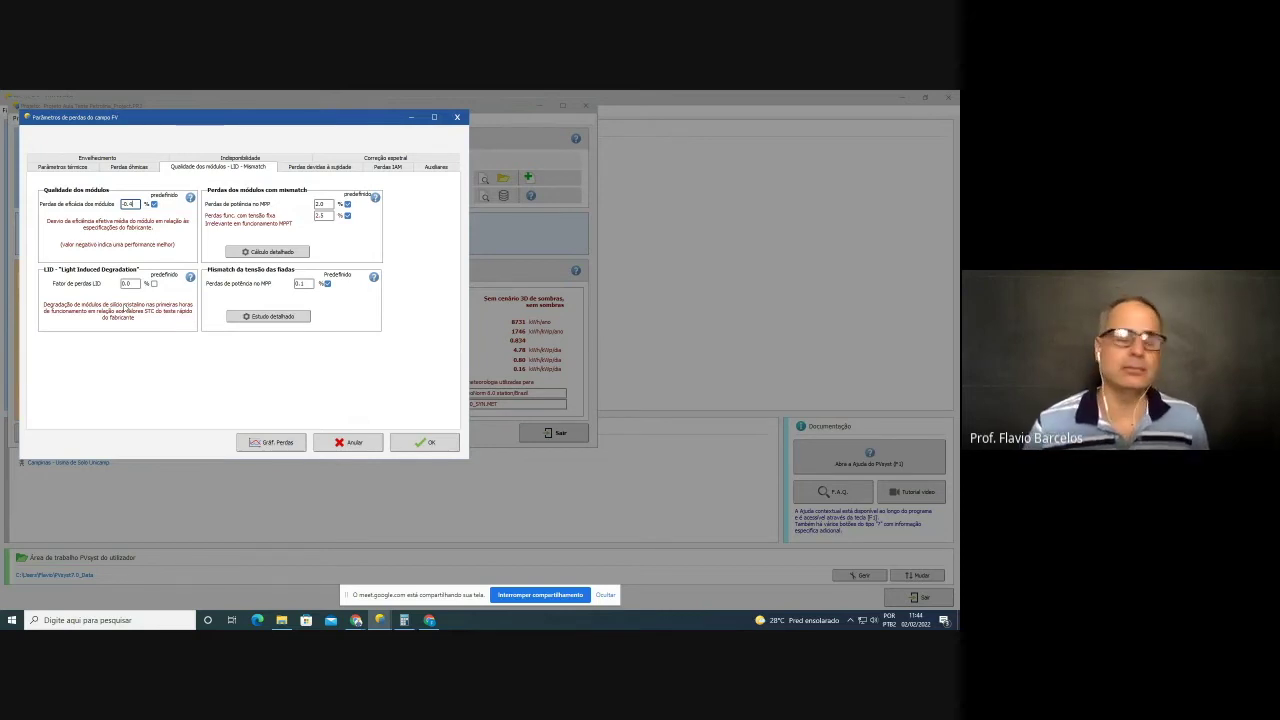
click(124, 284)
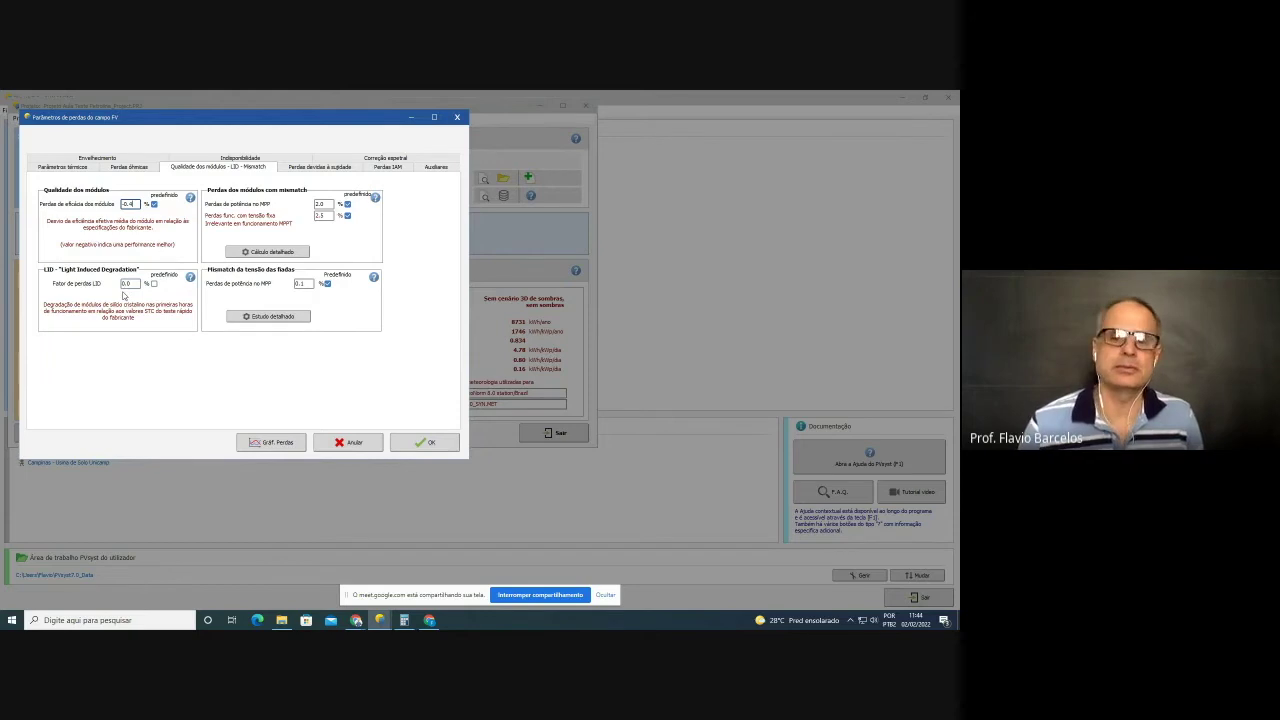
click(154, 284)
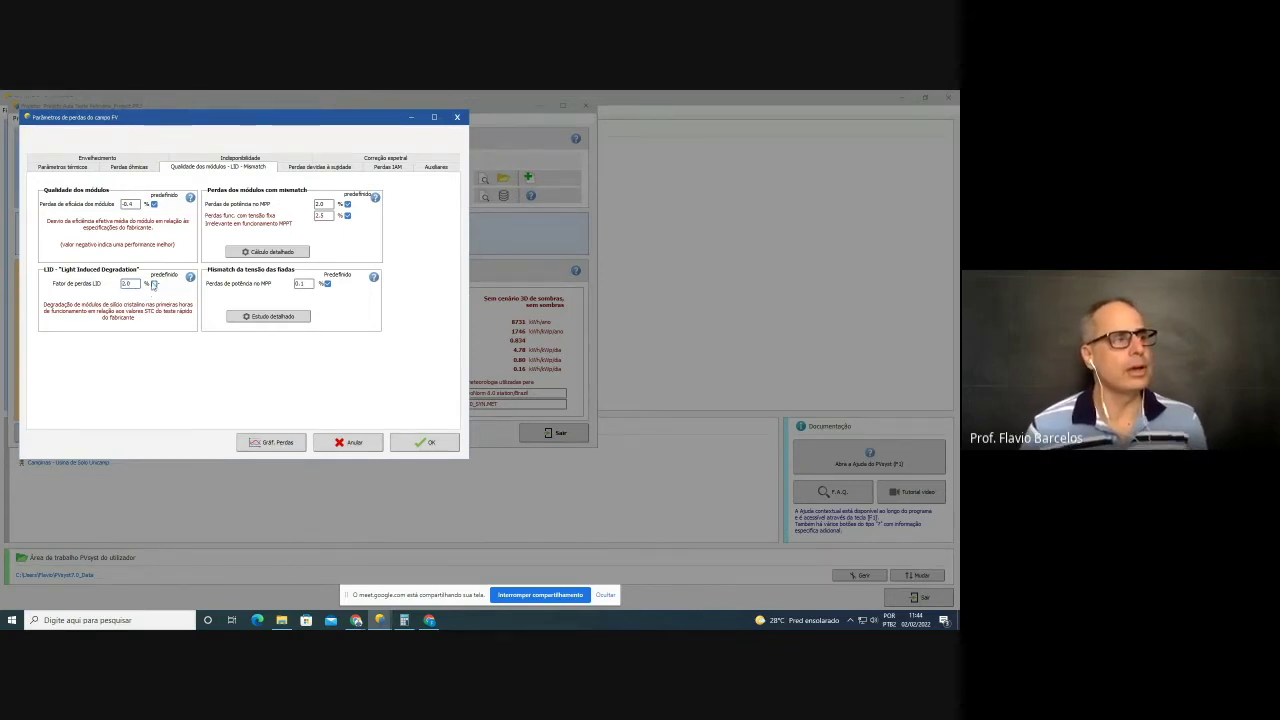
click(128, 284)
click(154, 284)
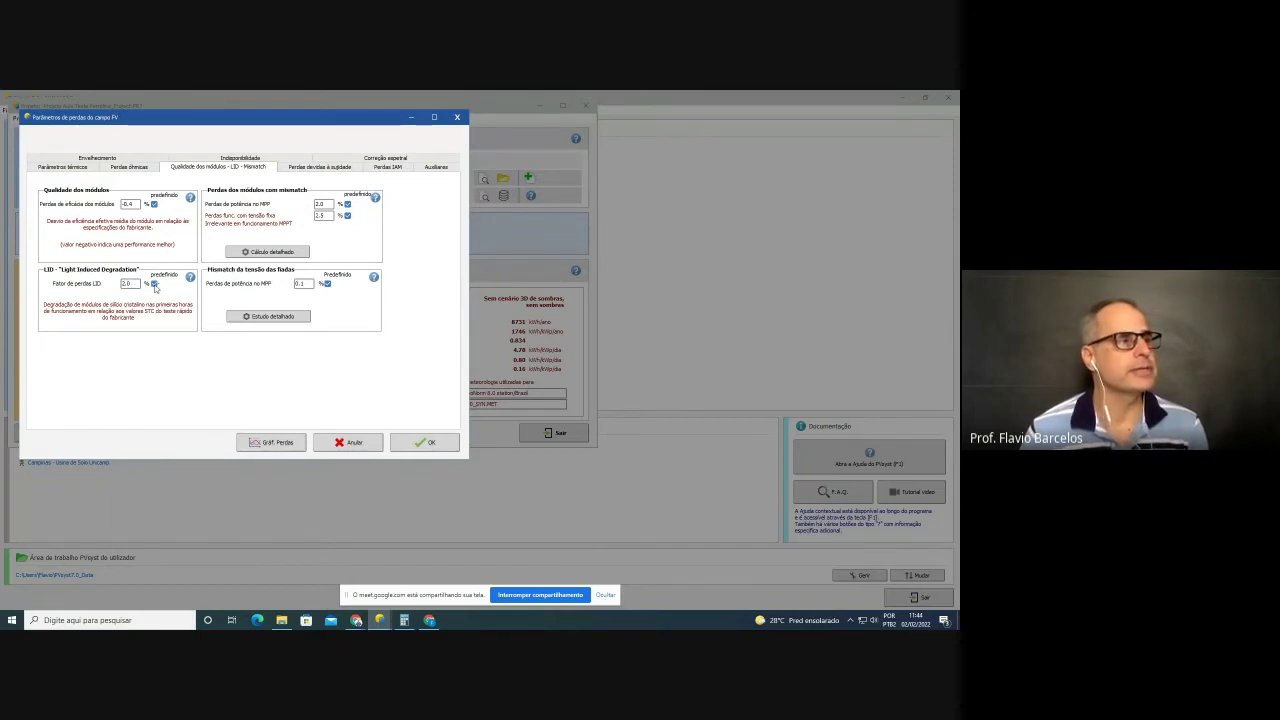
click(136, 285)
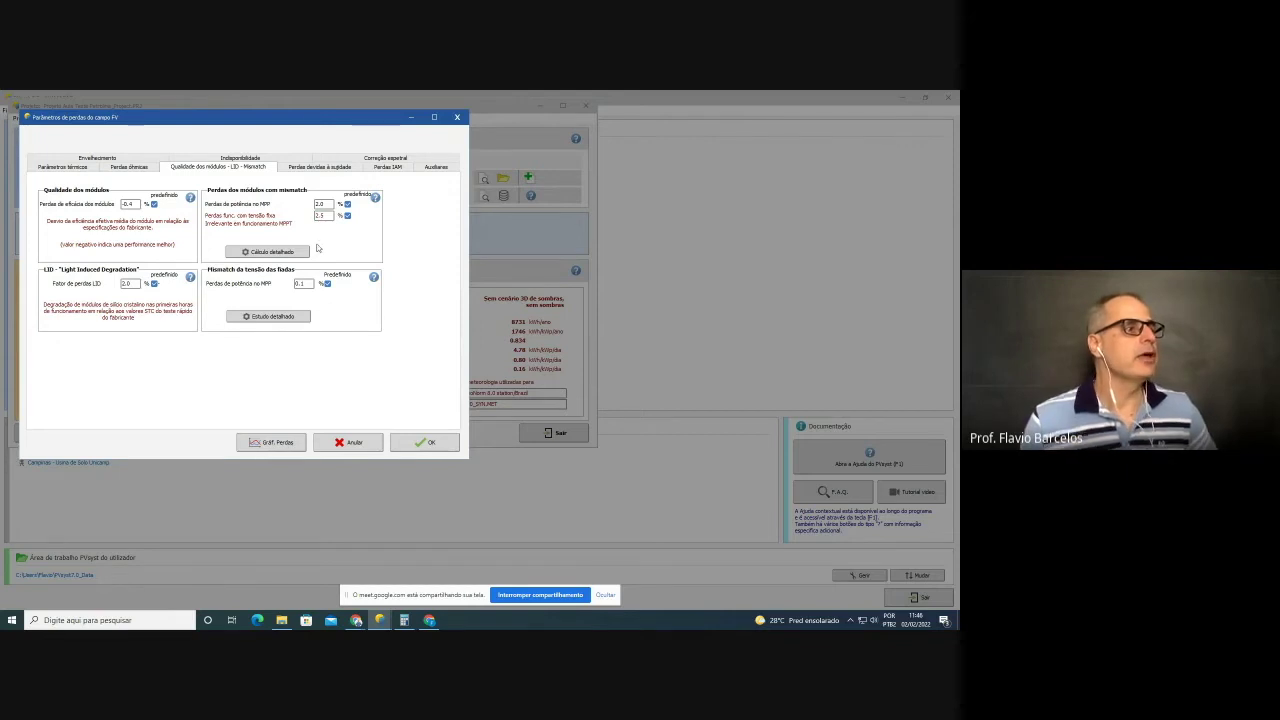
- View the detailed module mismatch calculation and close it
click(295, 254)
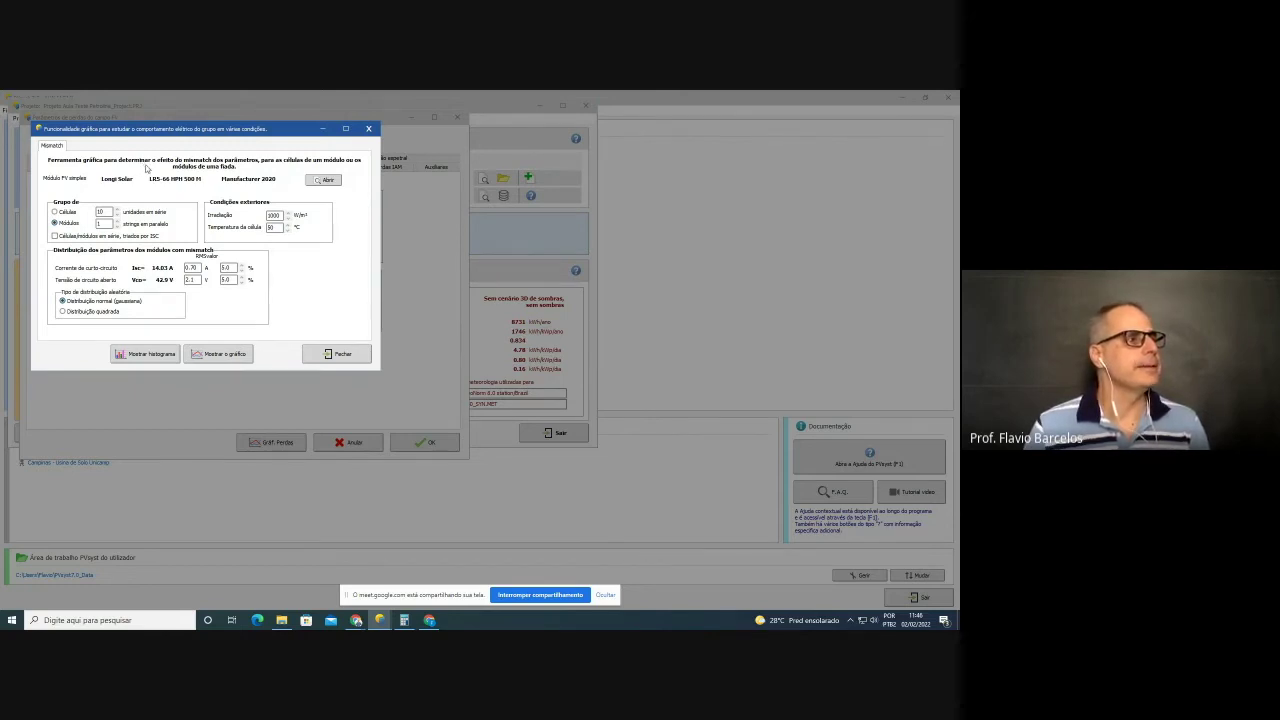
click(330, 355)
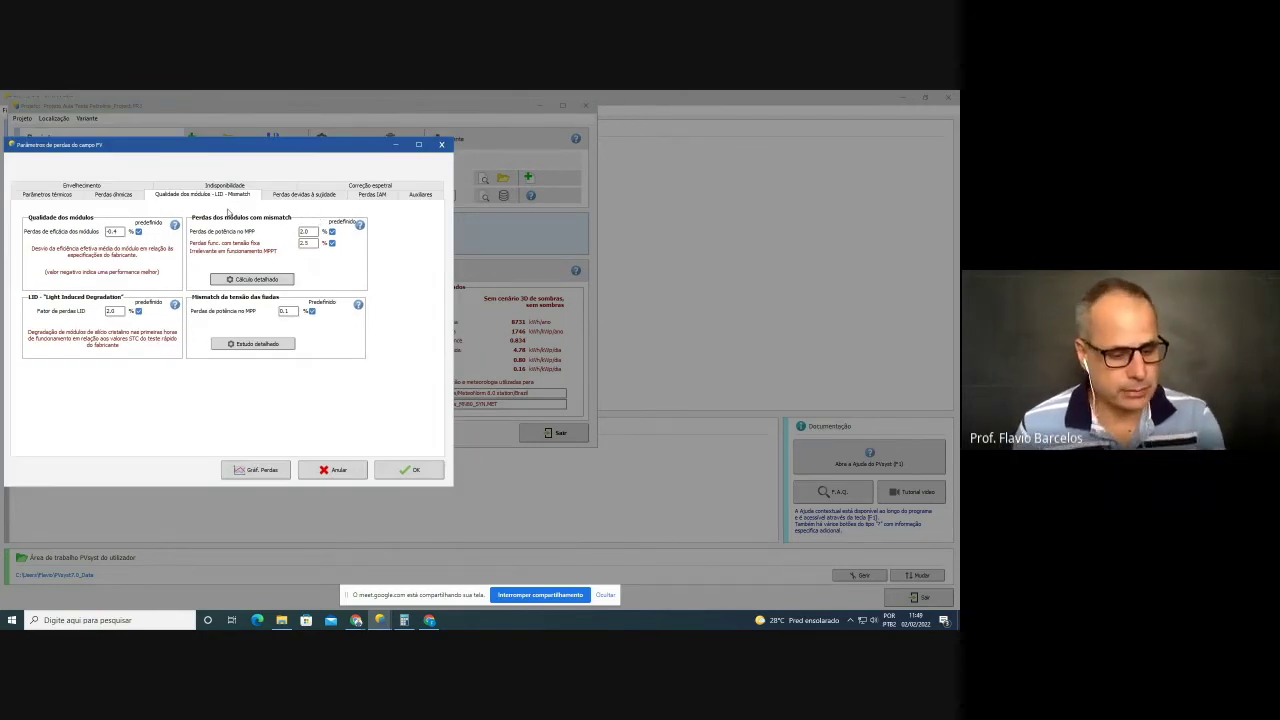
- Switch to the checklist mind map and review the notes under "Perdas devido a sujidade" and "Qualidade dos módulos LID e Mismatch"
key(alt+Tab)
click(350, 356)
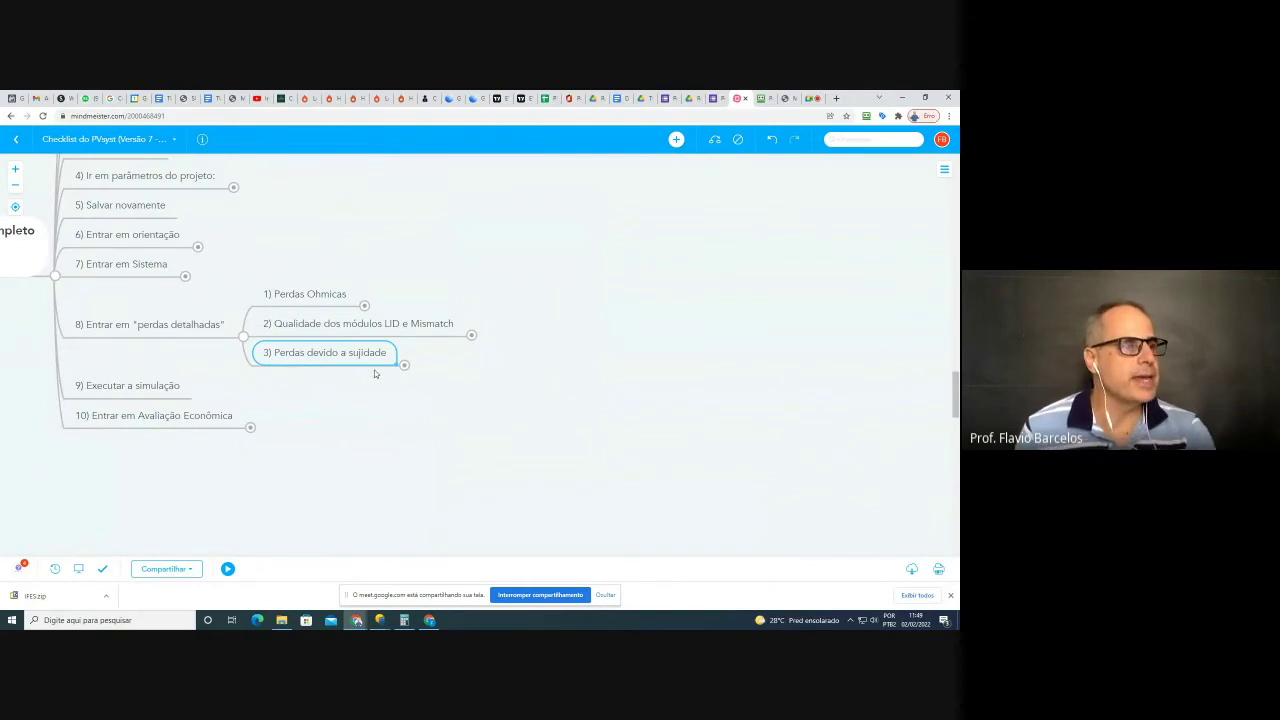
click(403, 366)
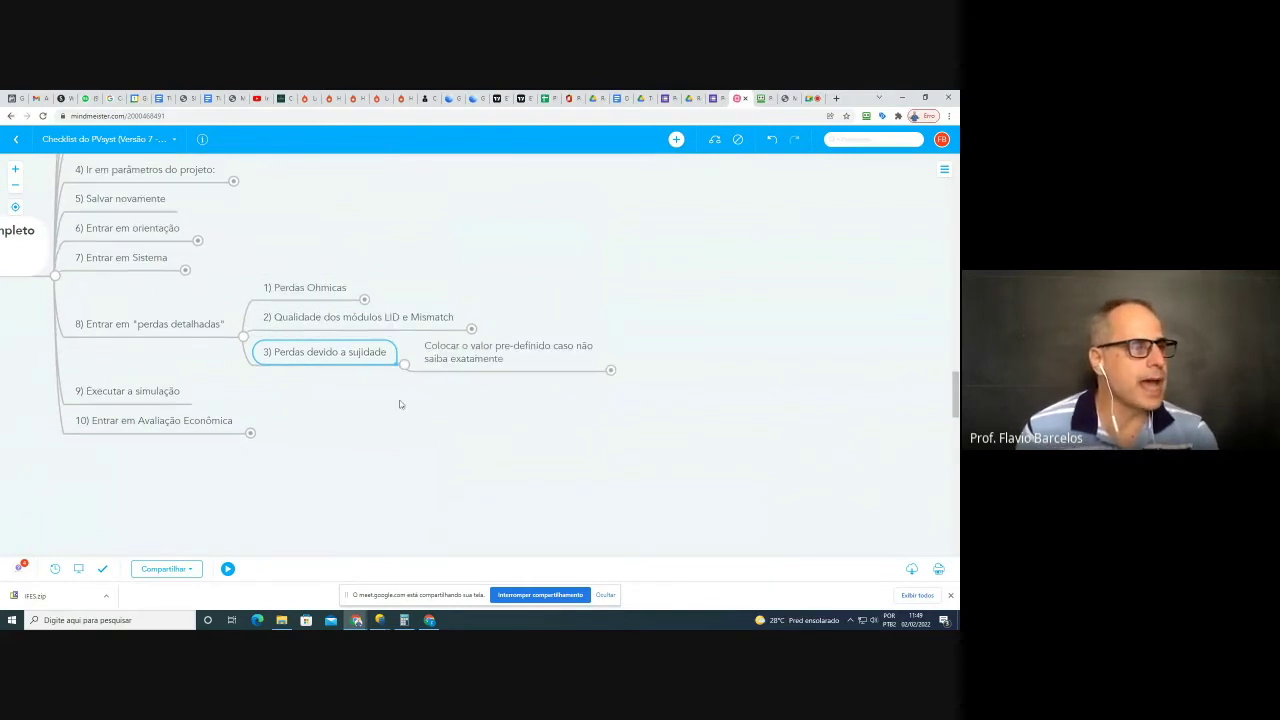
click(472, 329)
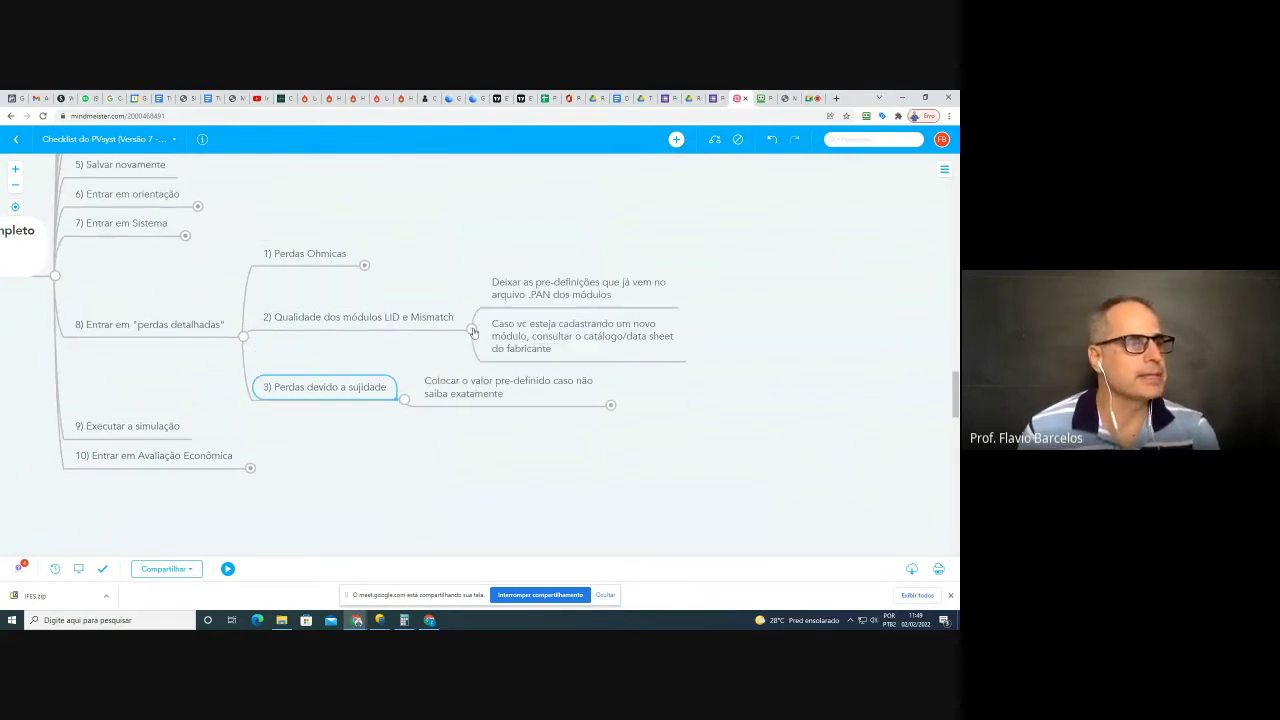
click(472, 330)
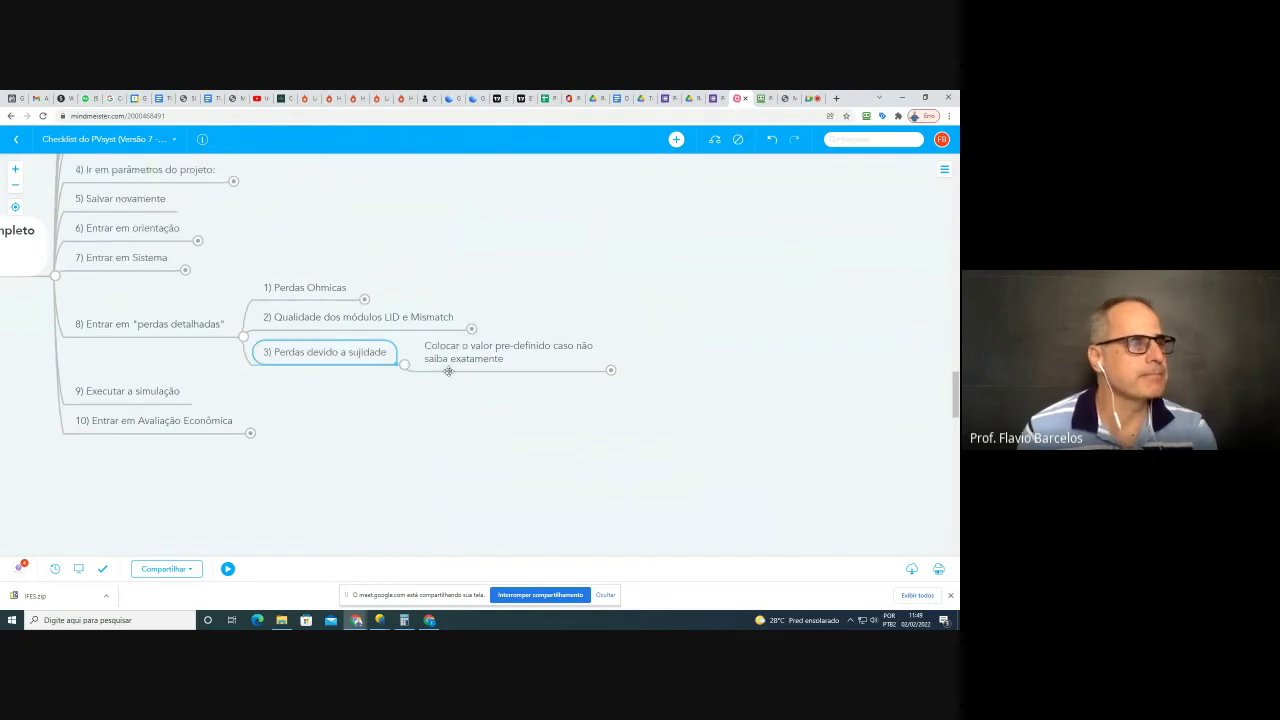
click(455, 353)
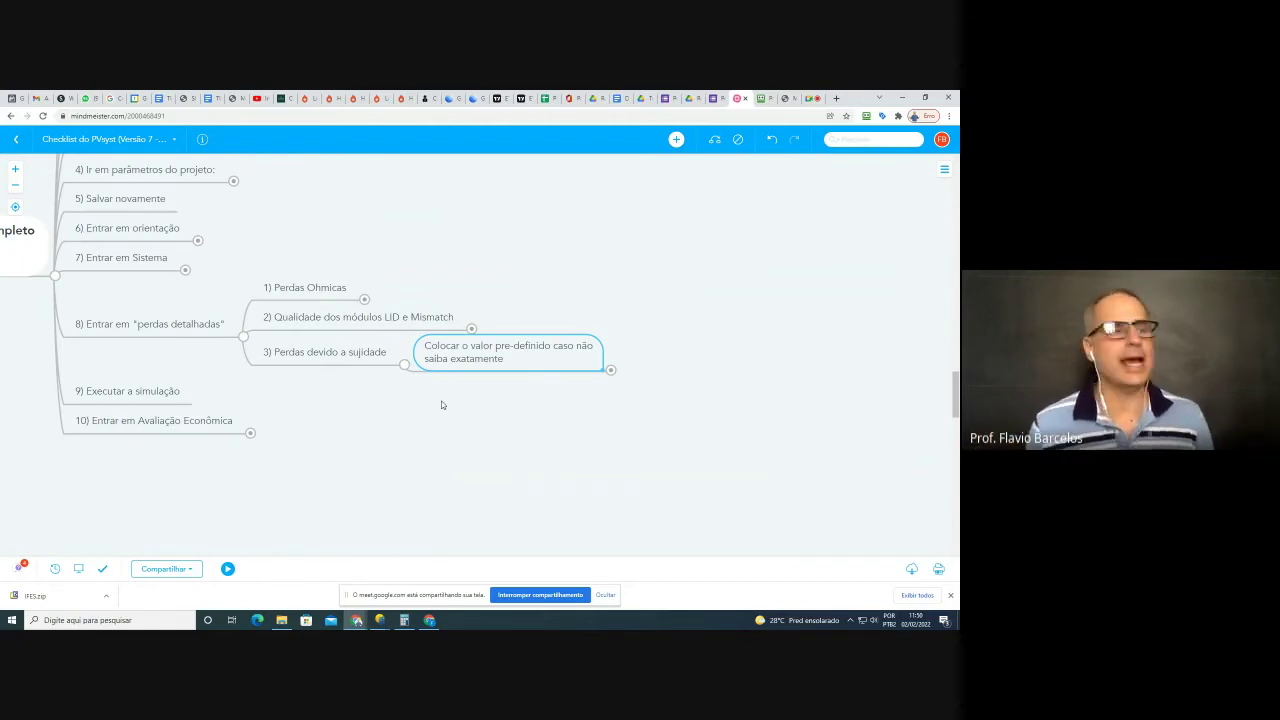
click(610, 369)
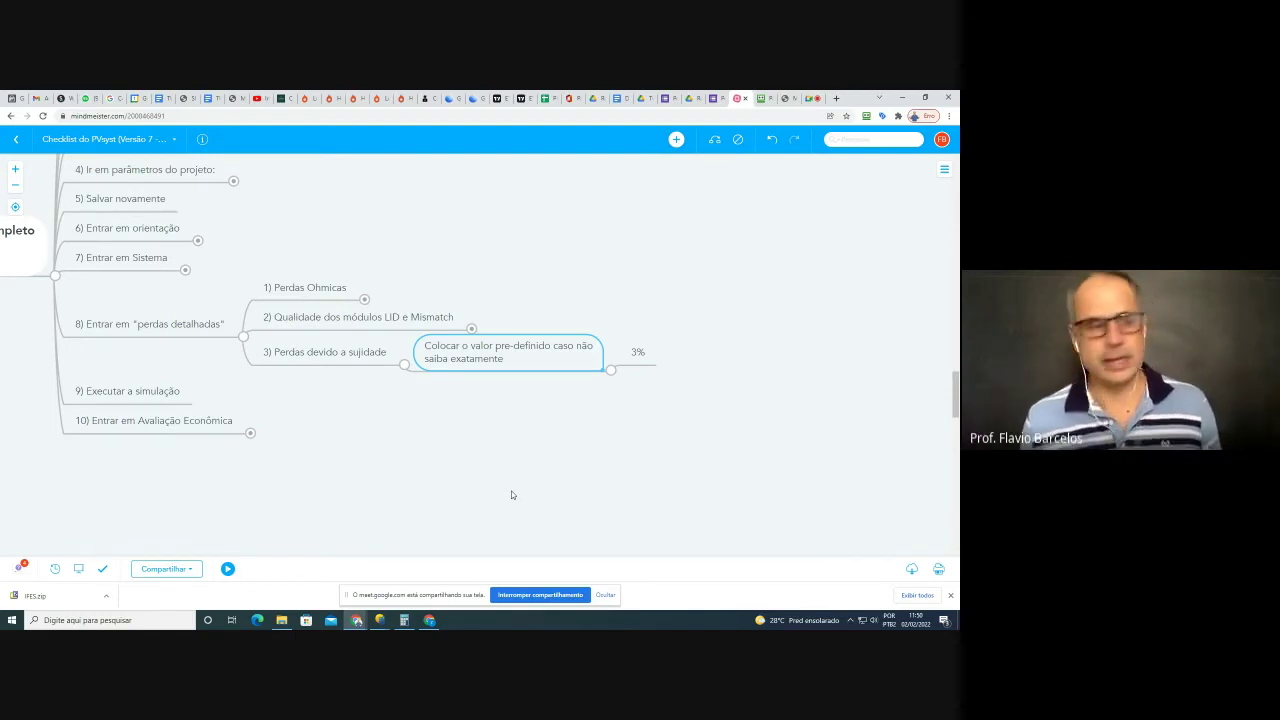
click(636, 353)
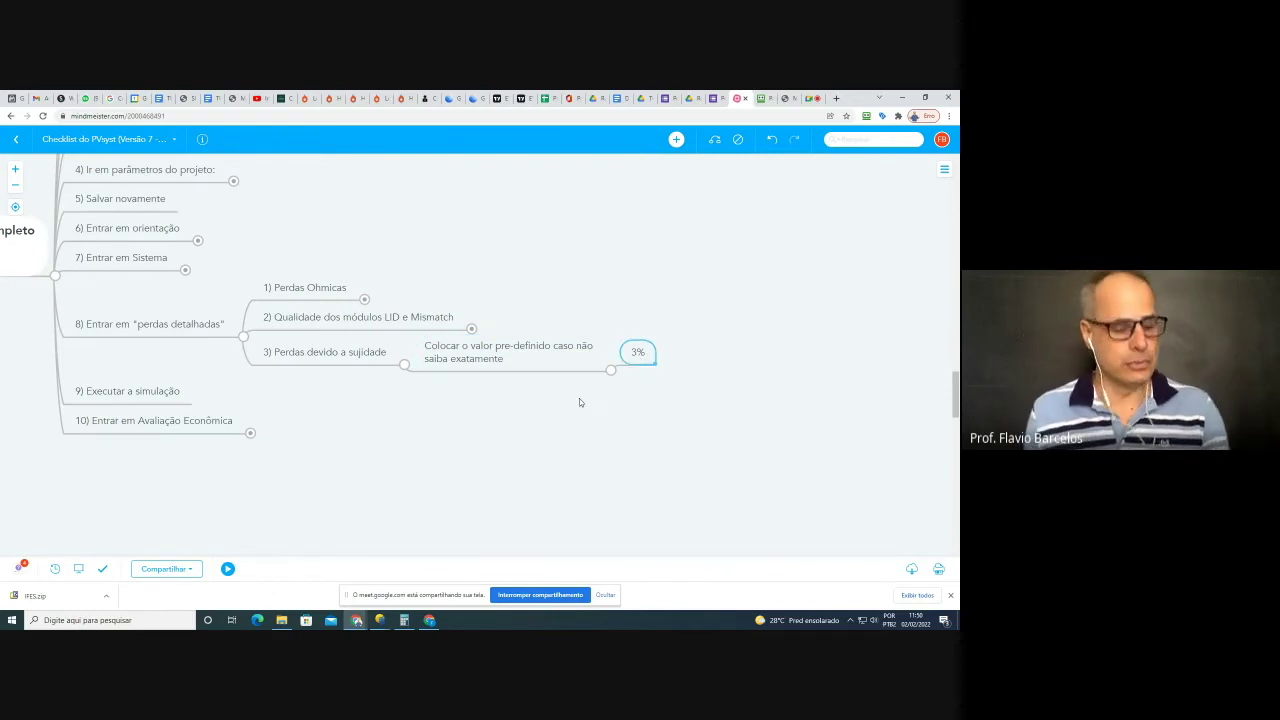
- Return to PVsyst and apply the predefined annual loss factor for soiling
key(alt+Tab)
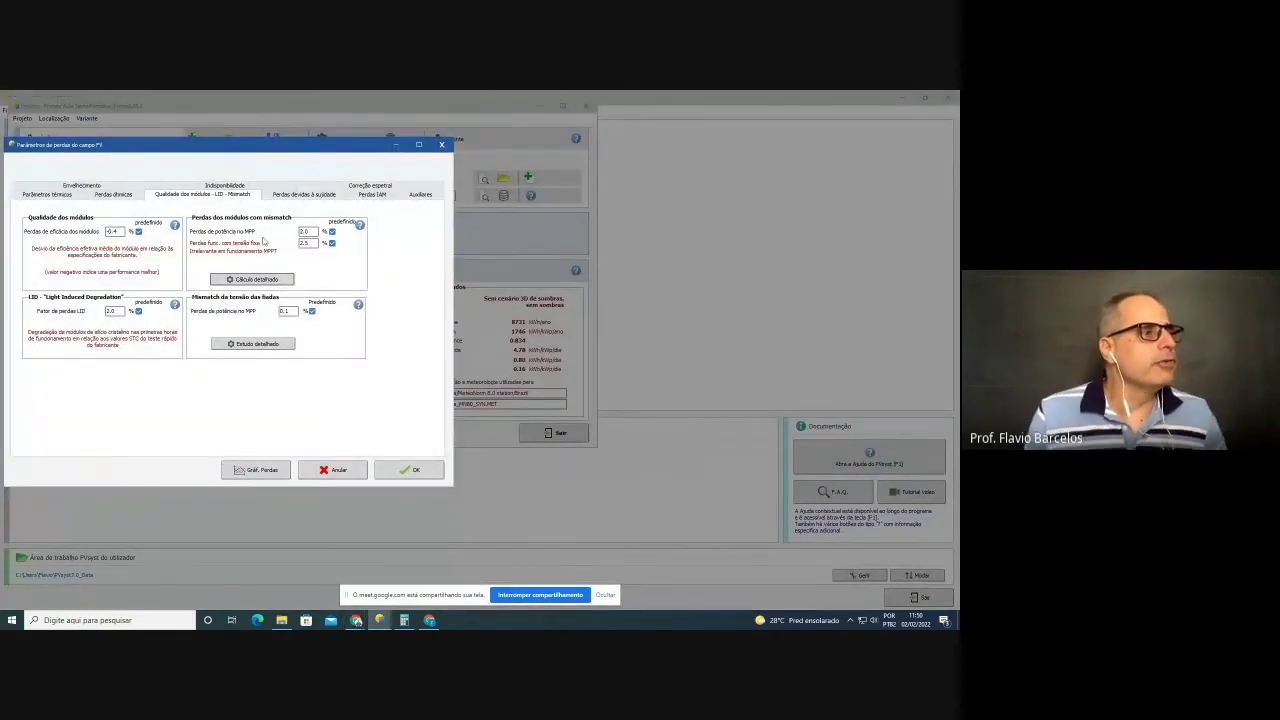
click(294, 197)
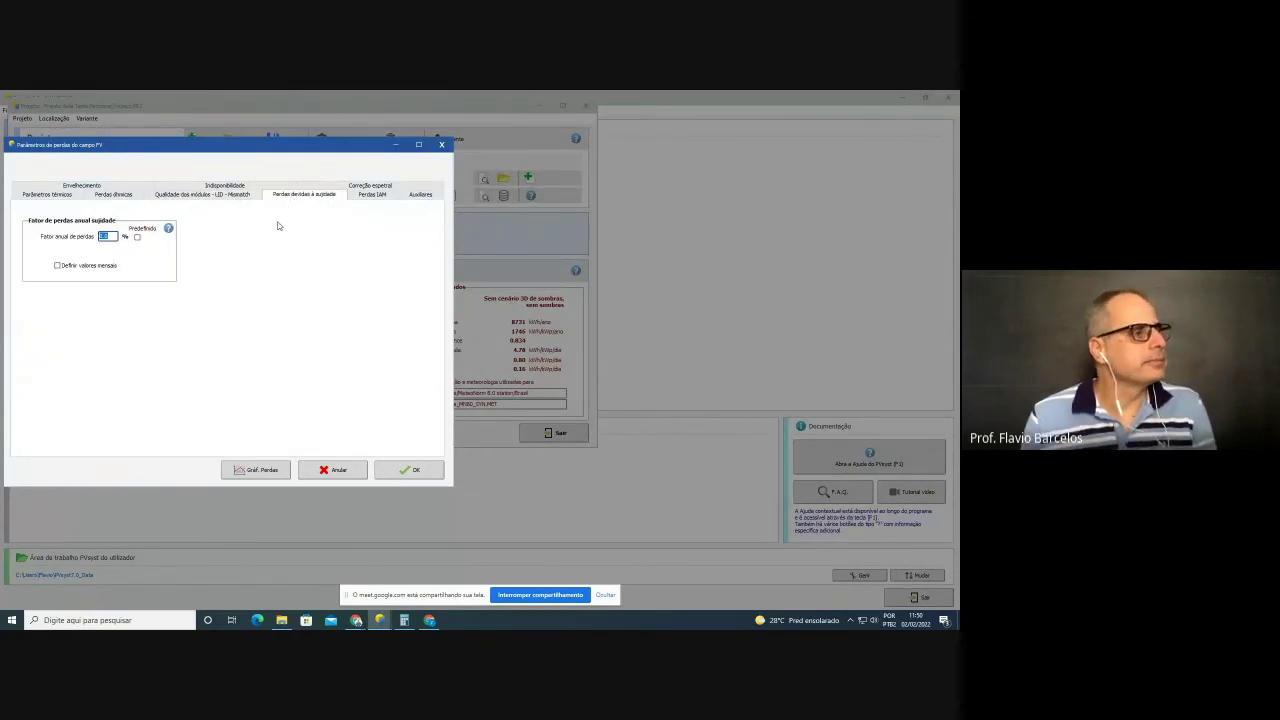
click(137, 237)
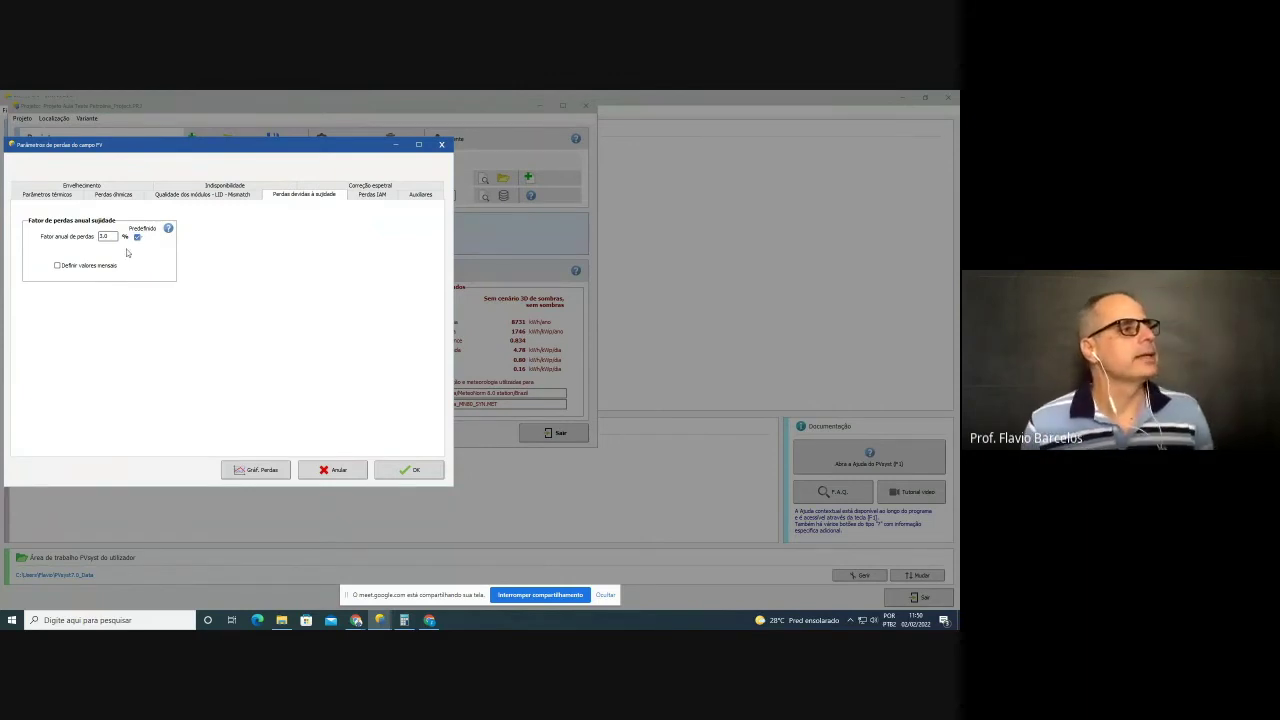
- Try defining monthly soiling values, turn that option off, and restore the predefined annual factor
click(58, 266)
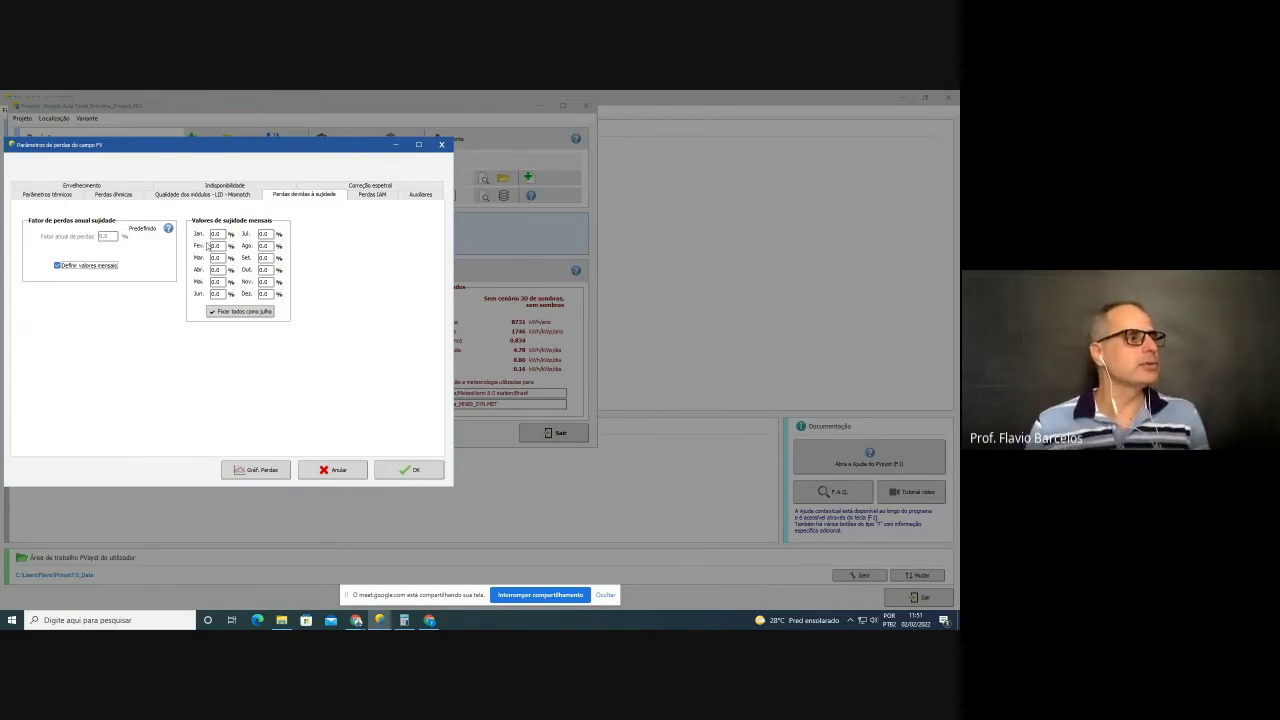
click(58, 265)
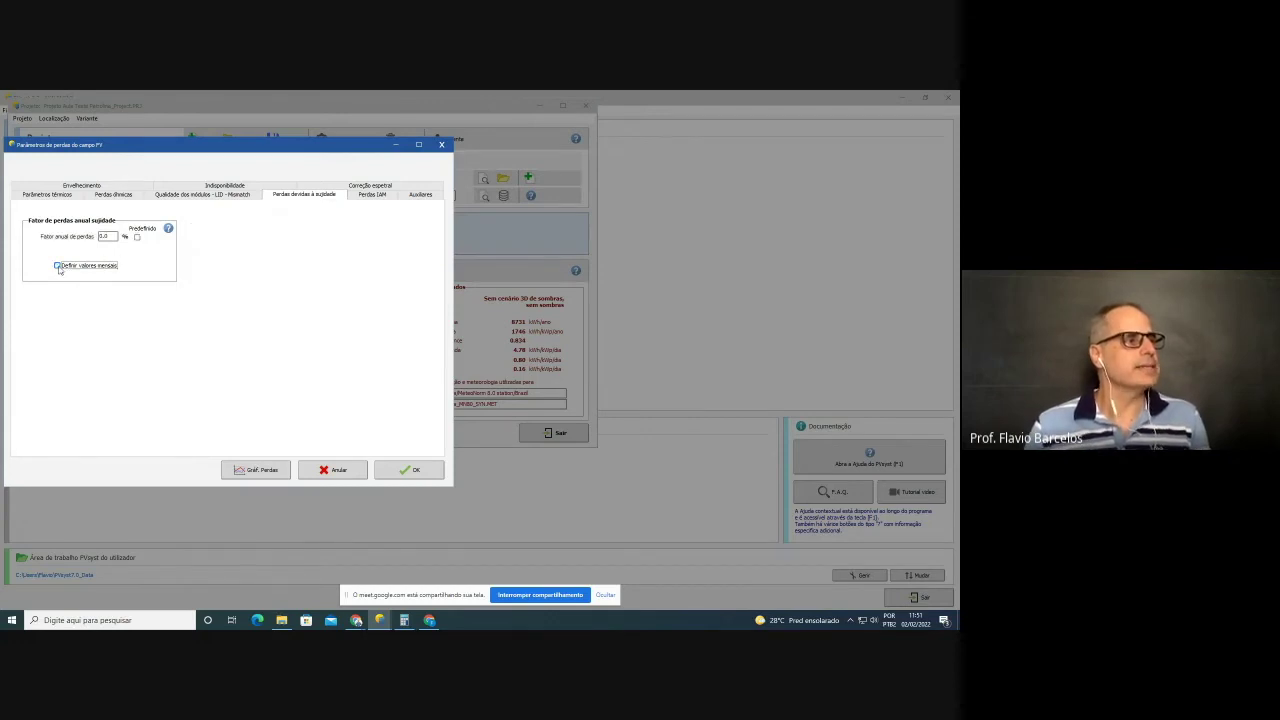
click(137, 237)
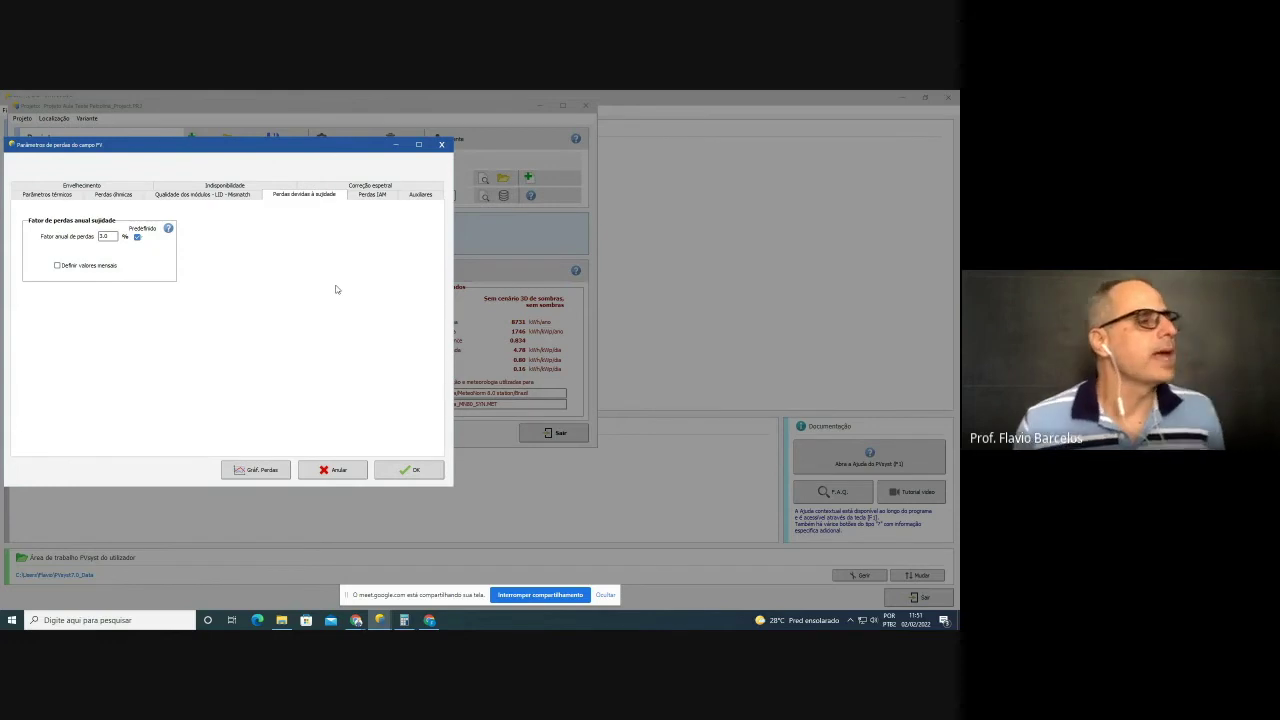
- View the IAM losses, switch to the checklist mind map, and collapse the soiling and "perdas detalhadas" branches
click(376, 195)
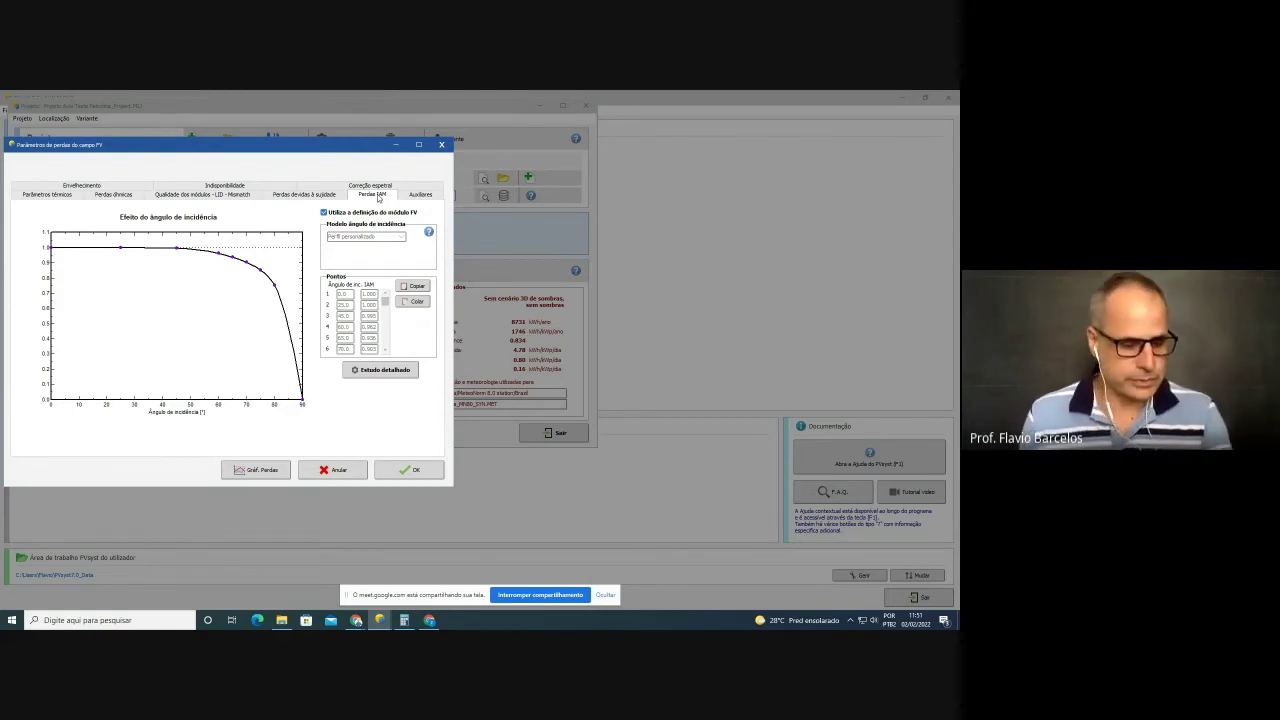
key(alt+Tab)
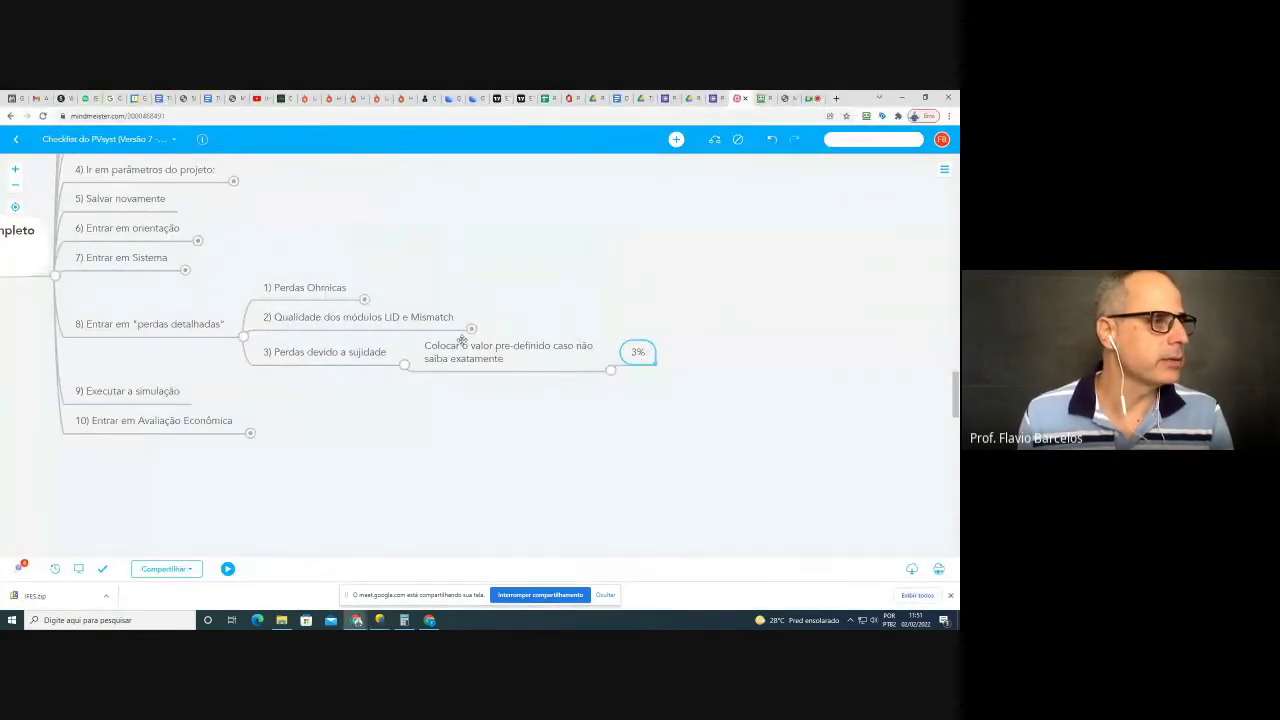
click(610, 371)
click(404, 365)
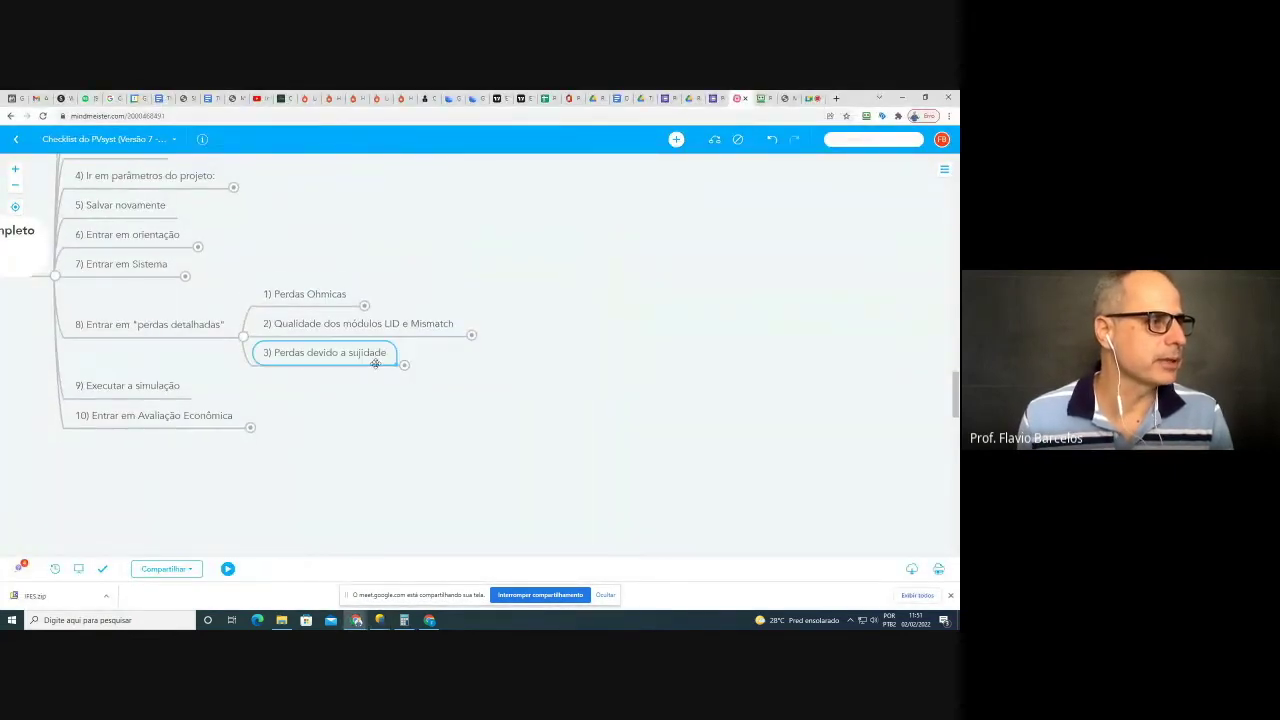
click(240, 337)
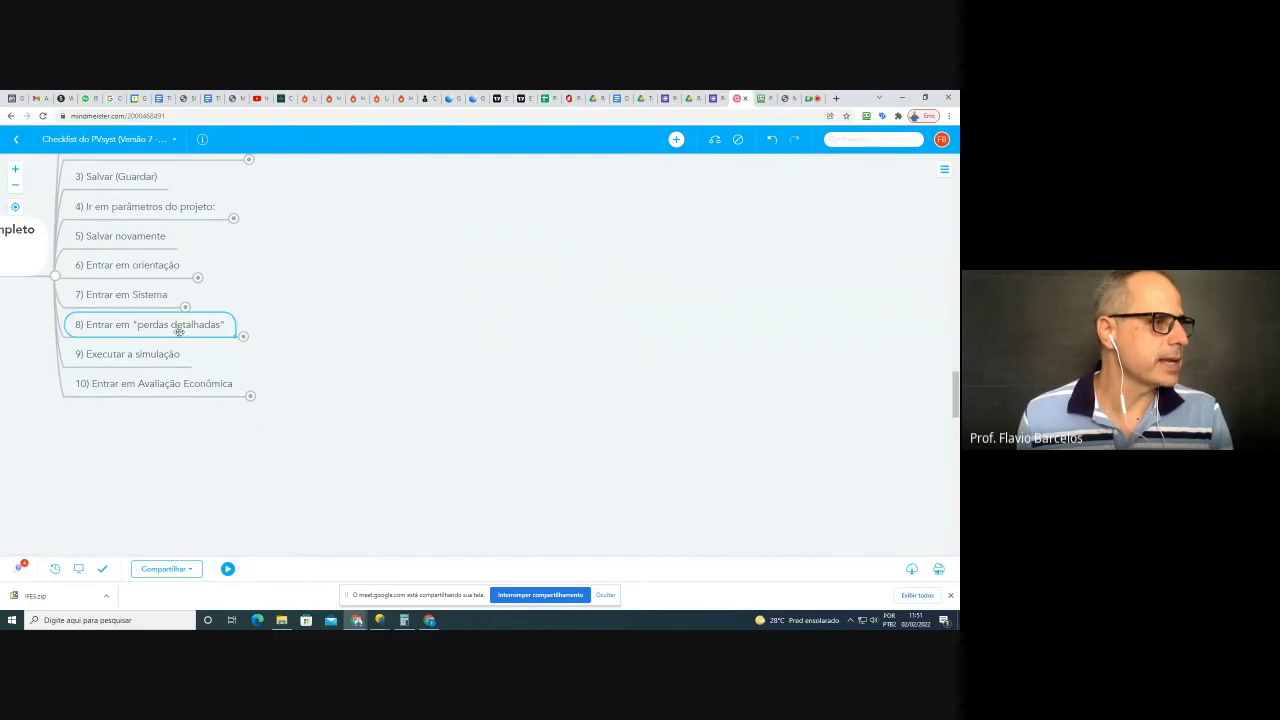
- Switch back to PVsyst, try enabling defined auxiliary consumption to inspect its daytime and night-time loss fields, and turn it off again
key(alt+Tab)
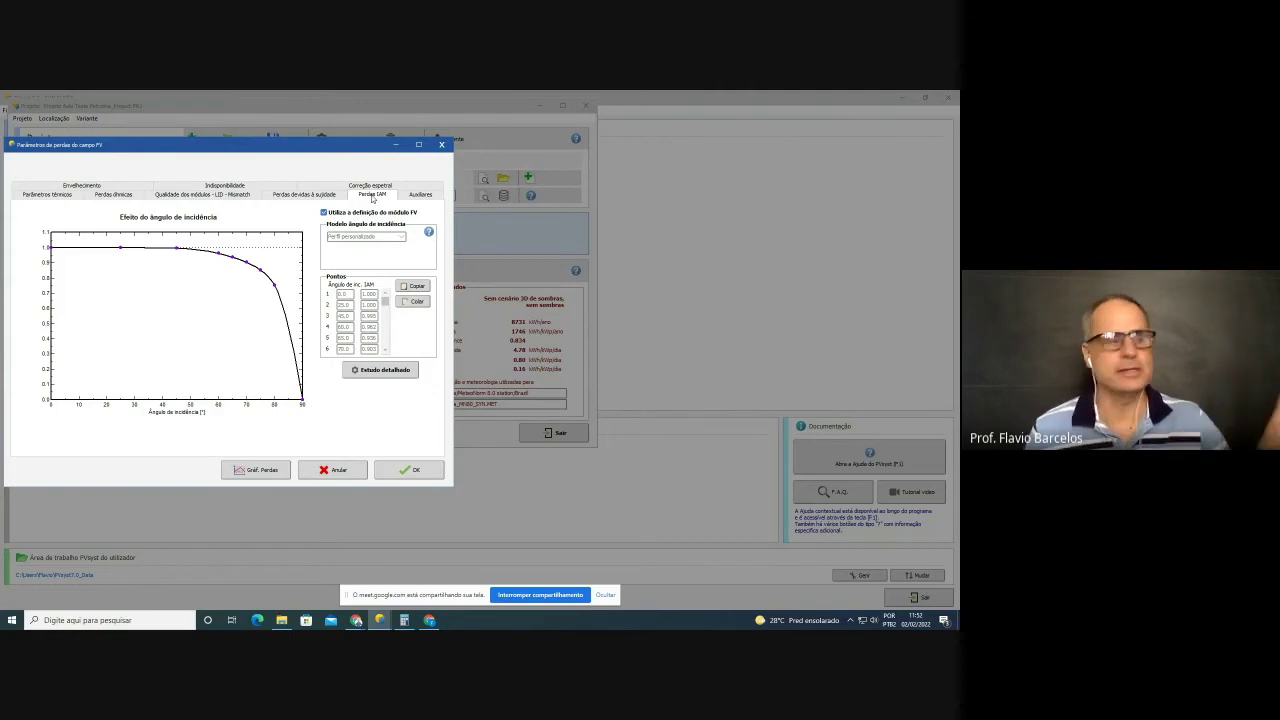
click(418, 195)
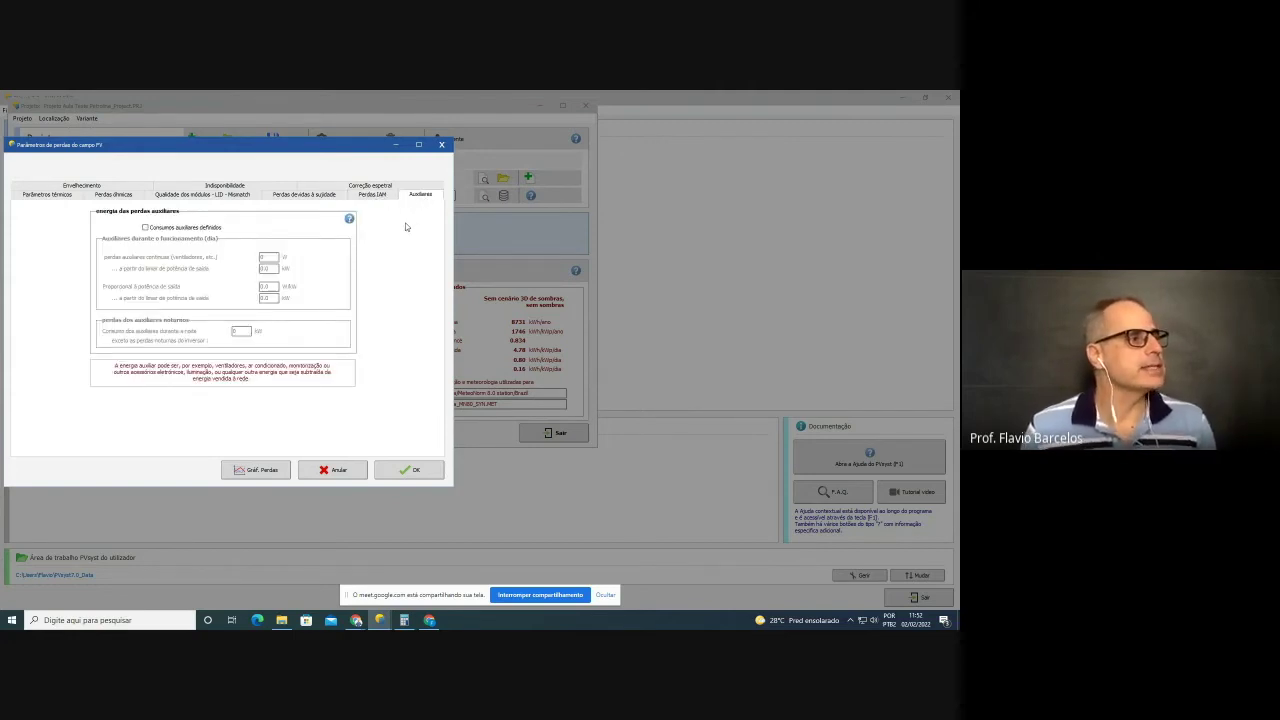
click(145, 227)
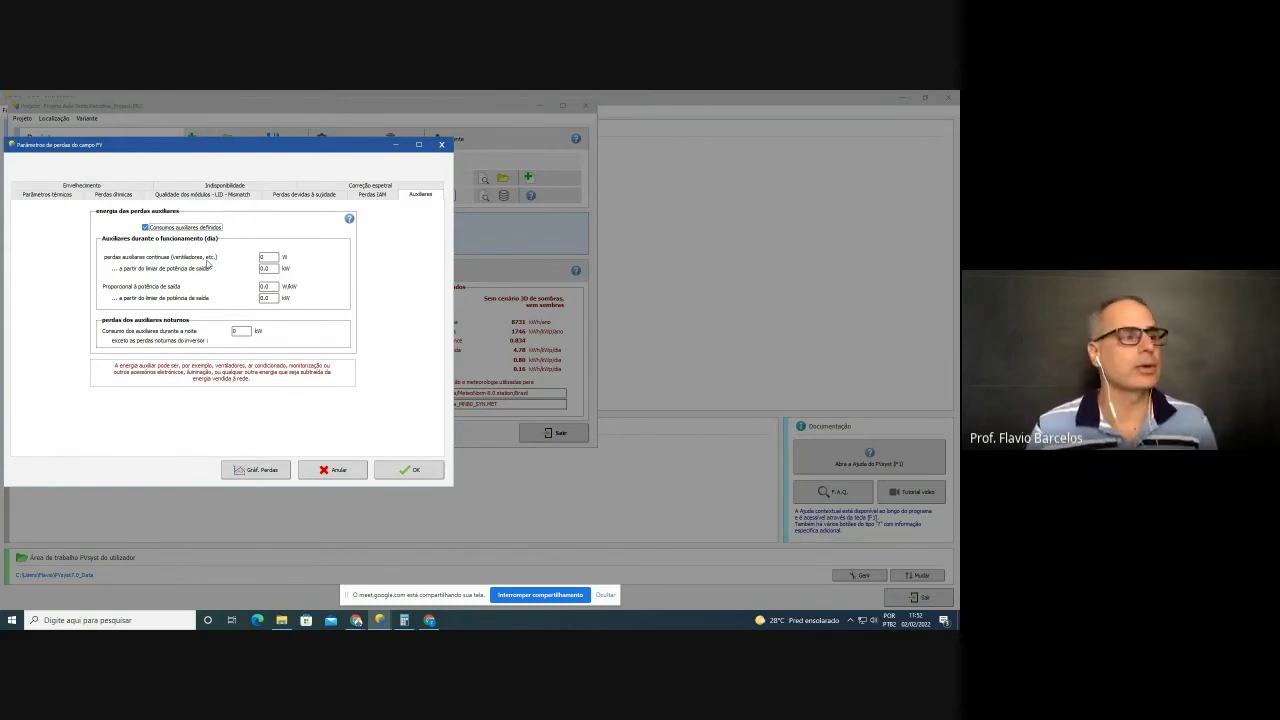
click(264, 257)
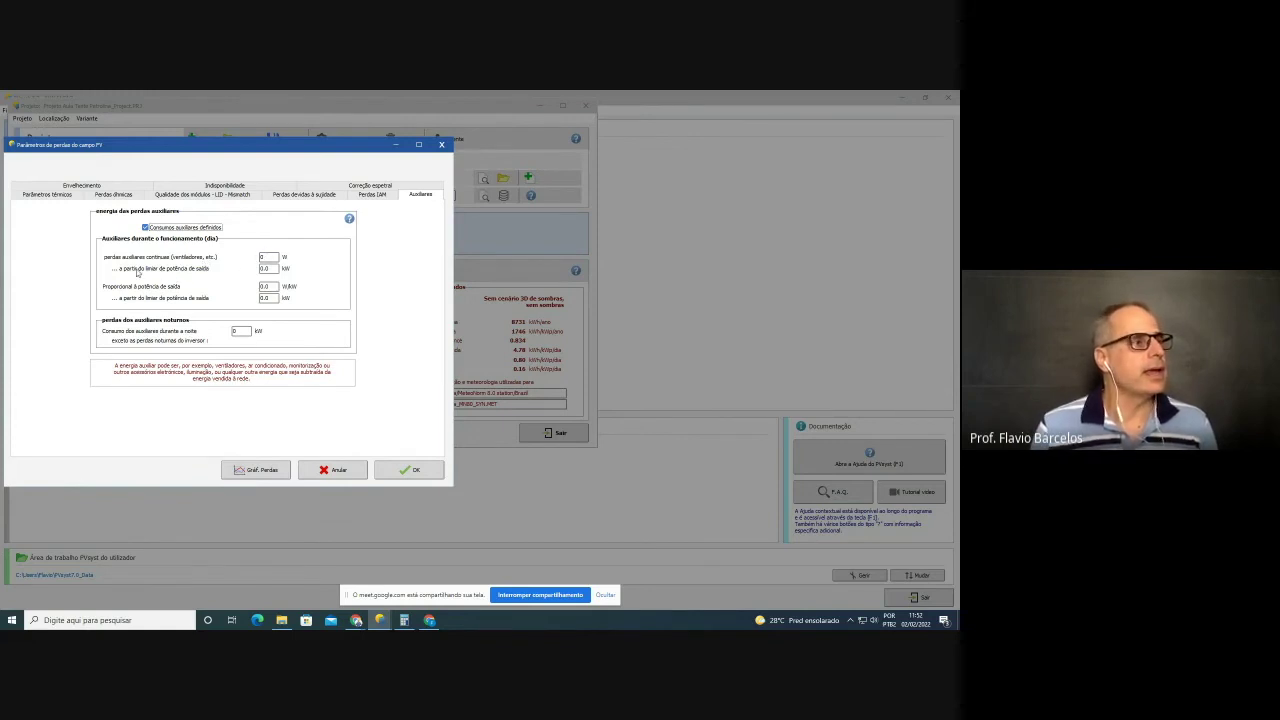
click(266, 268)
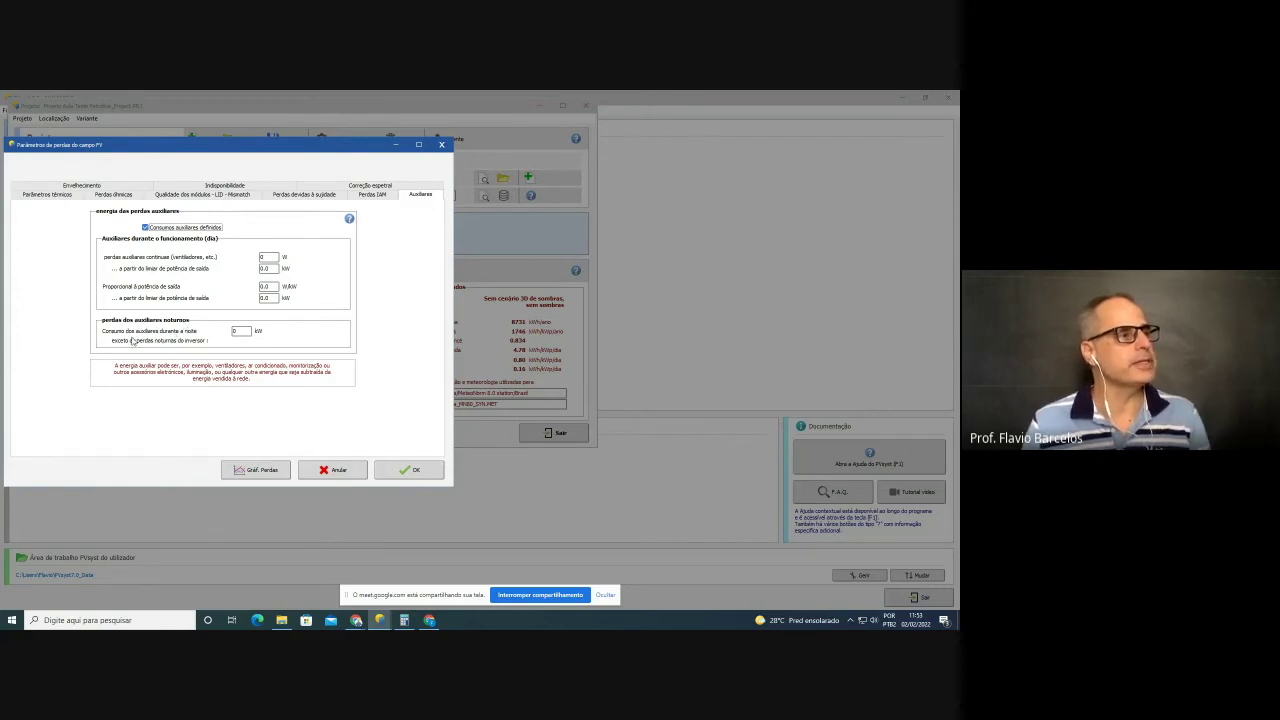
click(246, 331)
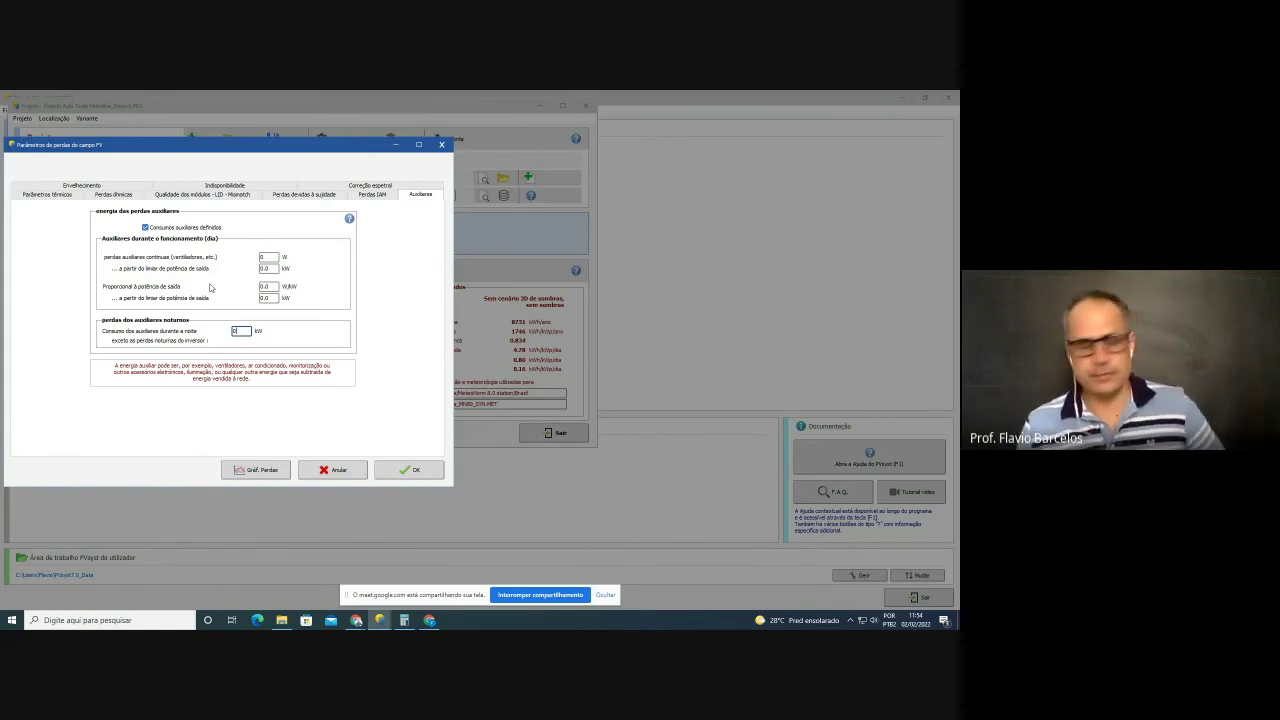
click(145, 228)
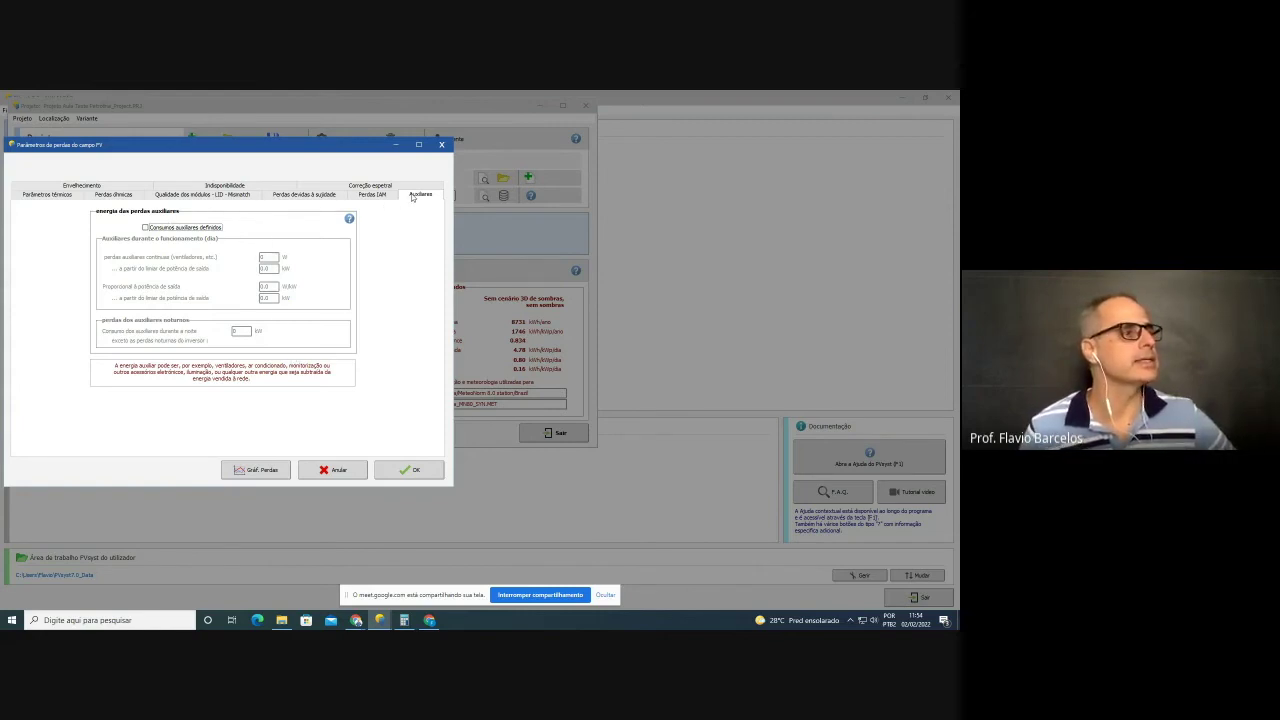
- Review the spectral correction options and apply the predefined system unavailability time fraction of 2.0%
click(370, 186)
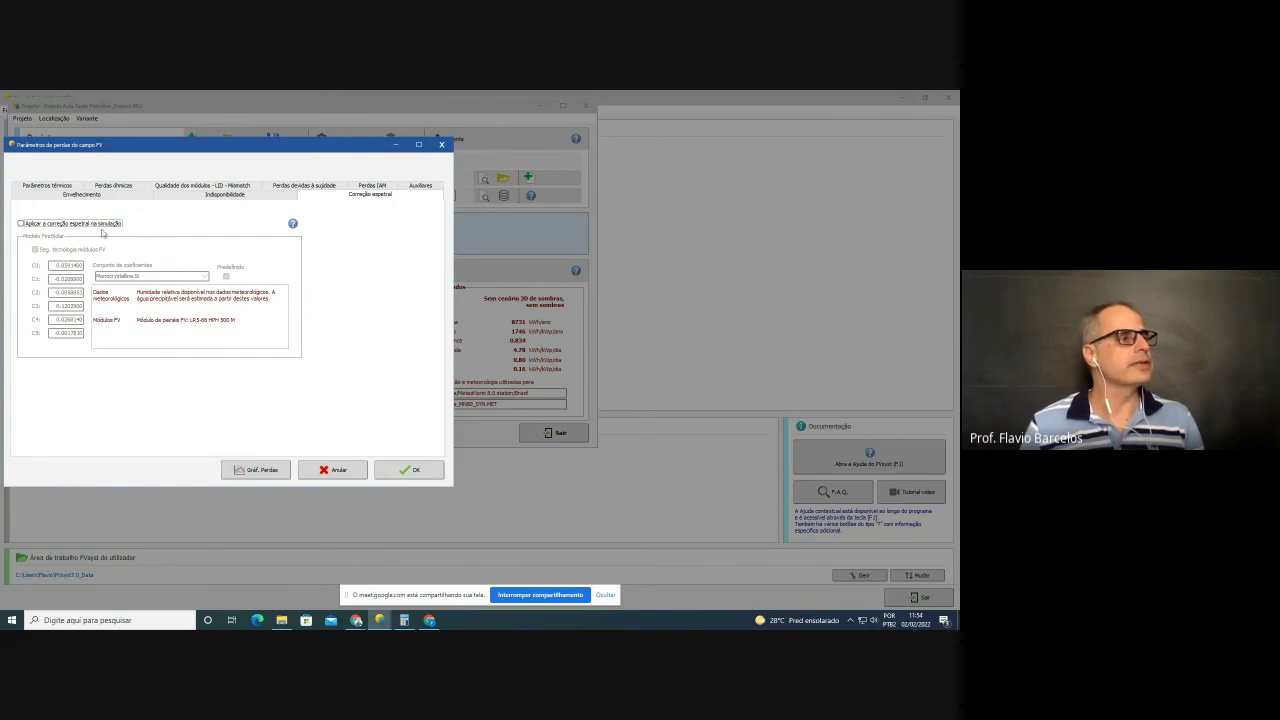
click(20, 224)
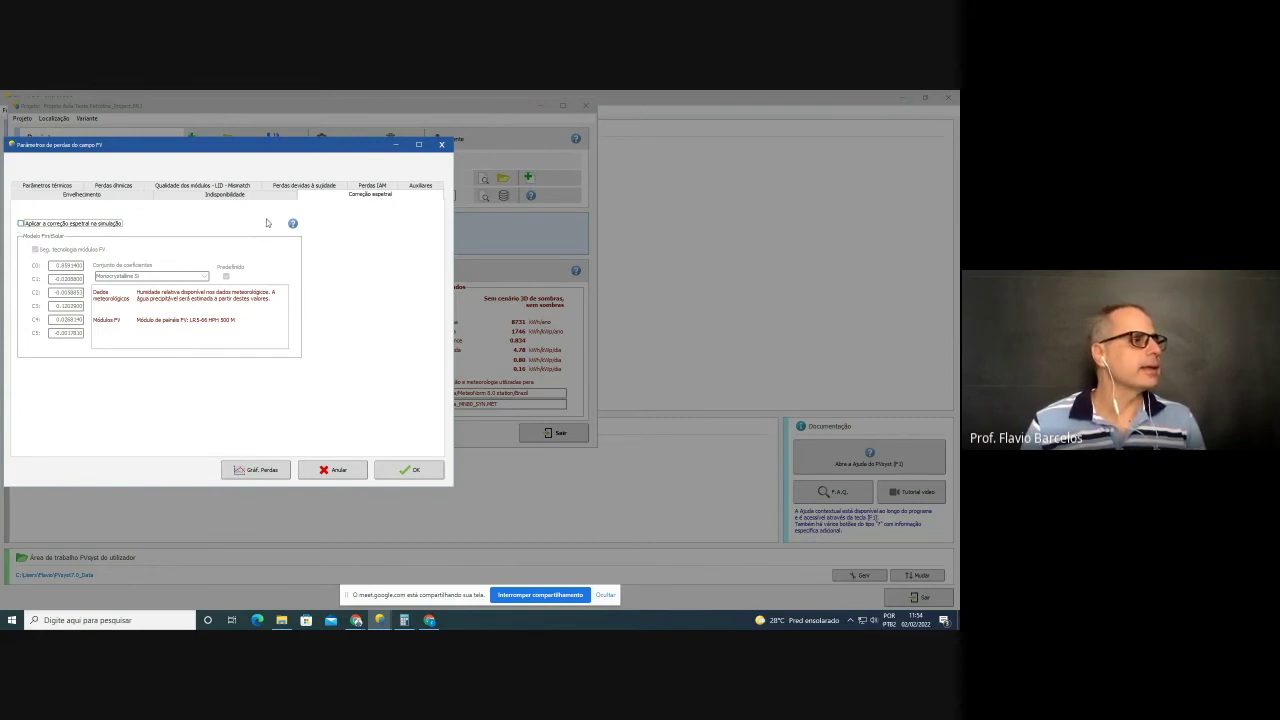
click(234, 196)
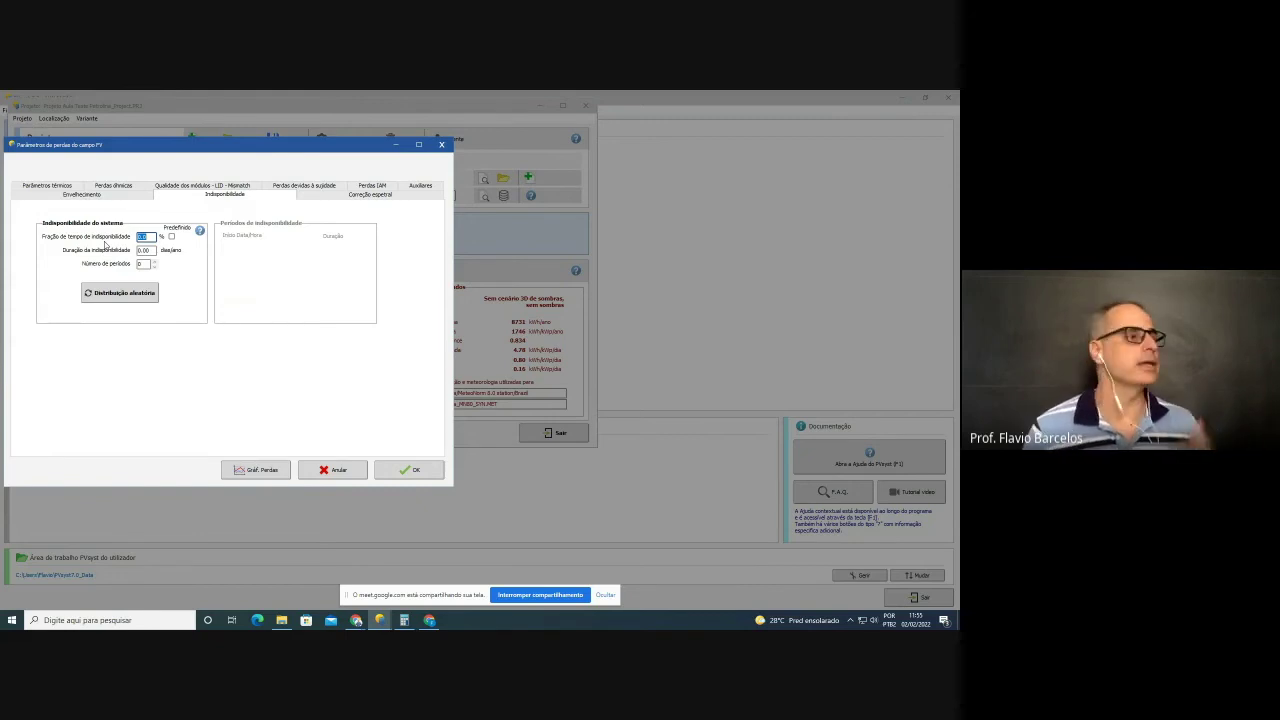
click(172, 237)
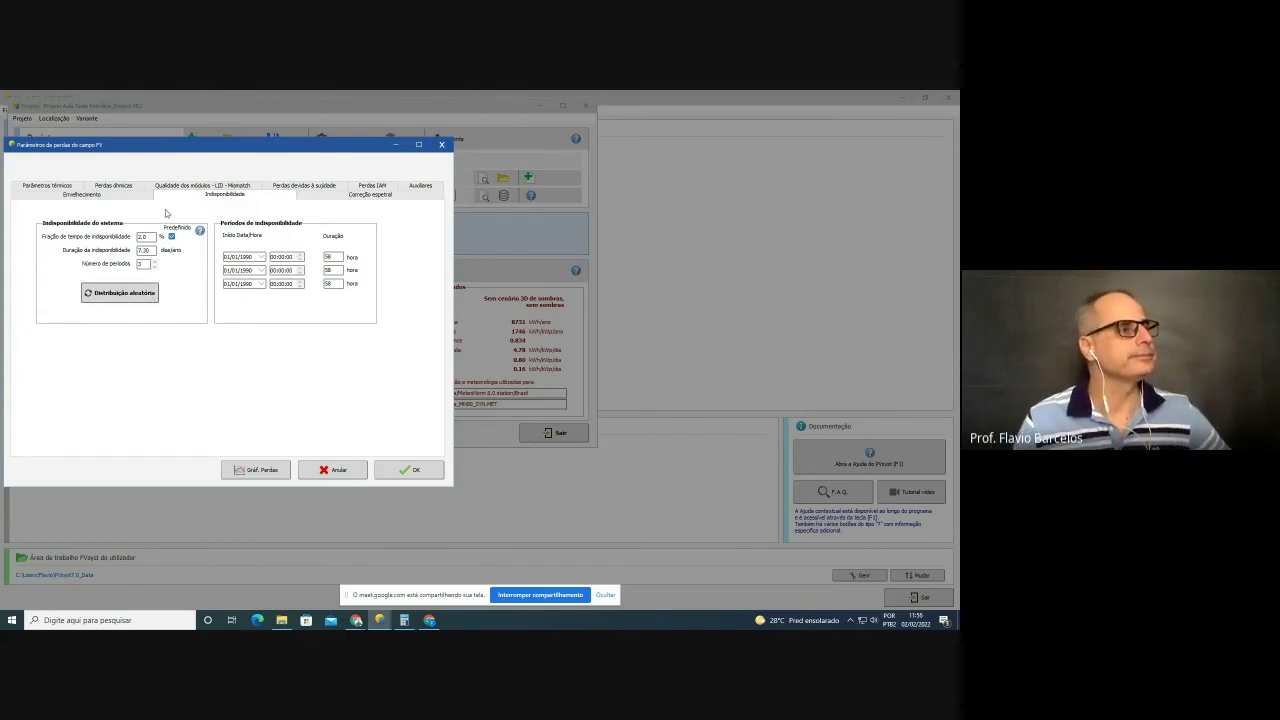
click(150, 236)
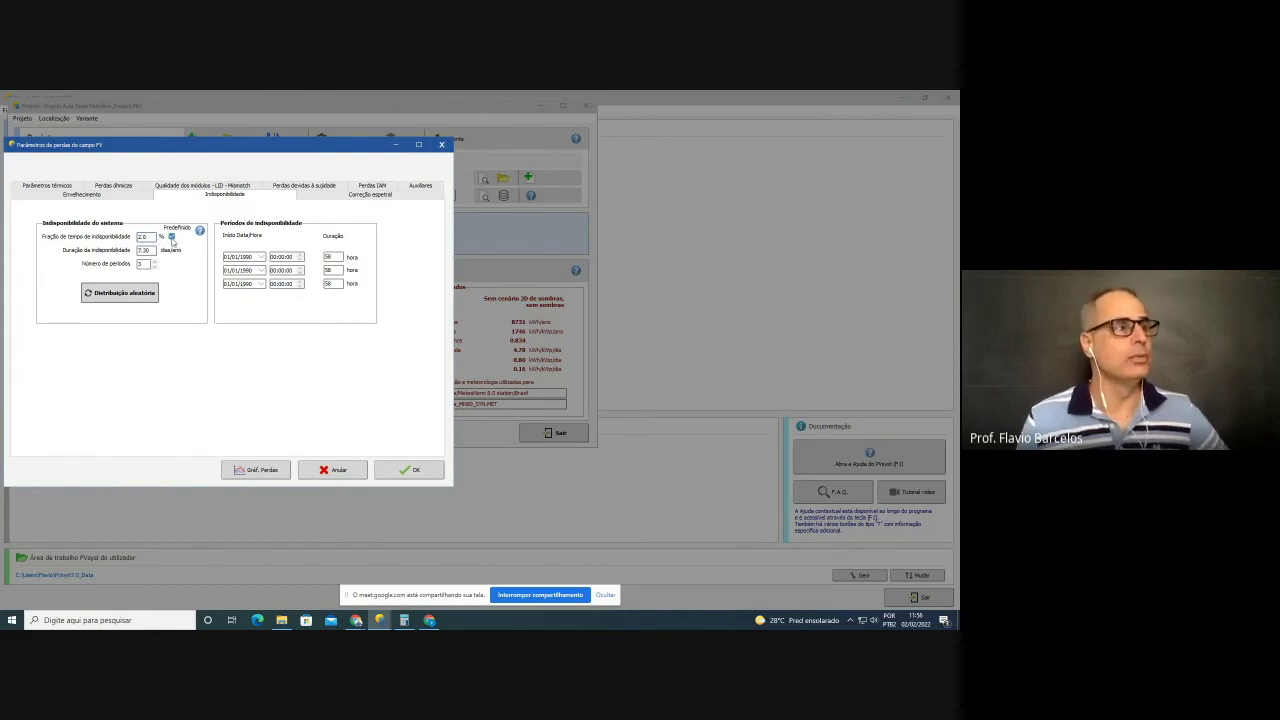
- Try including module ageing in the simulation for year 10 and keeping the calculated mismatch values
click(140, 195)
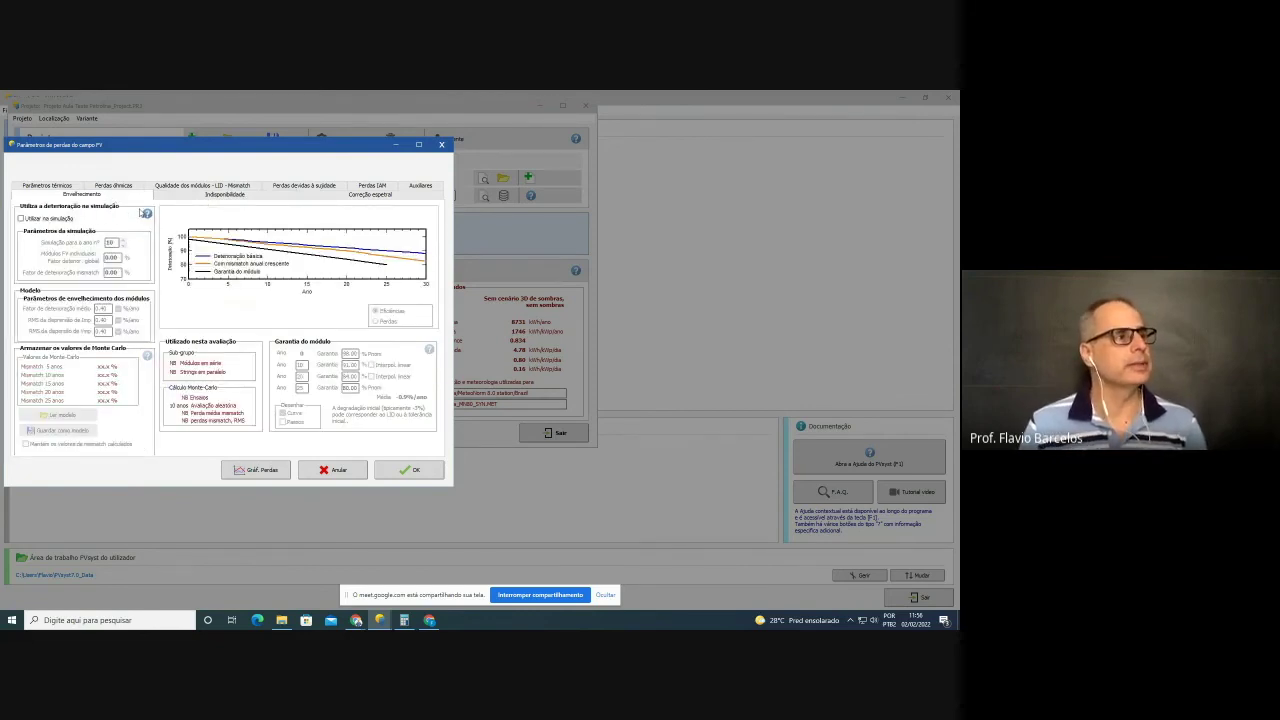
click(21, 219)
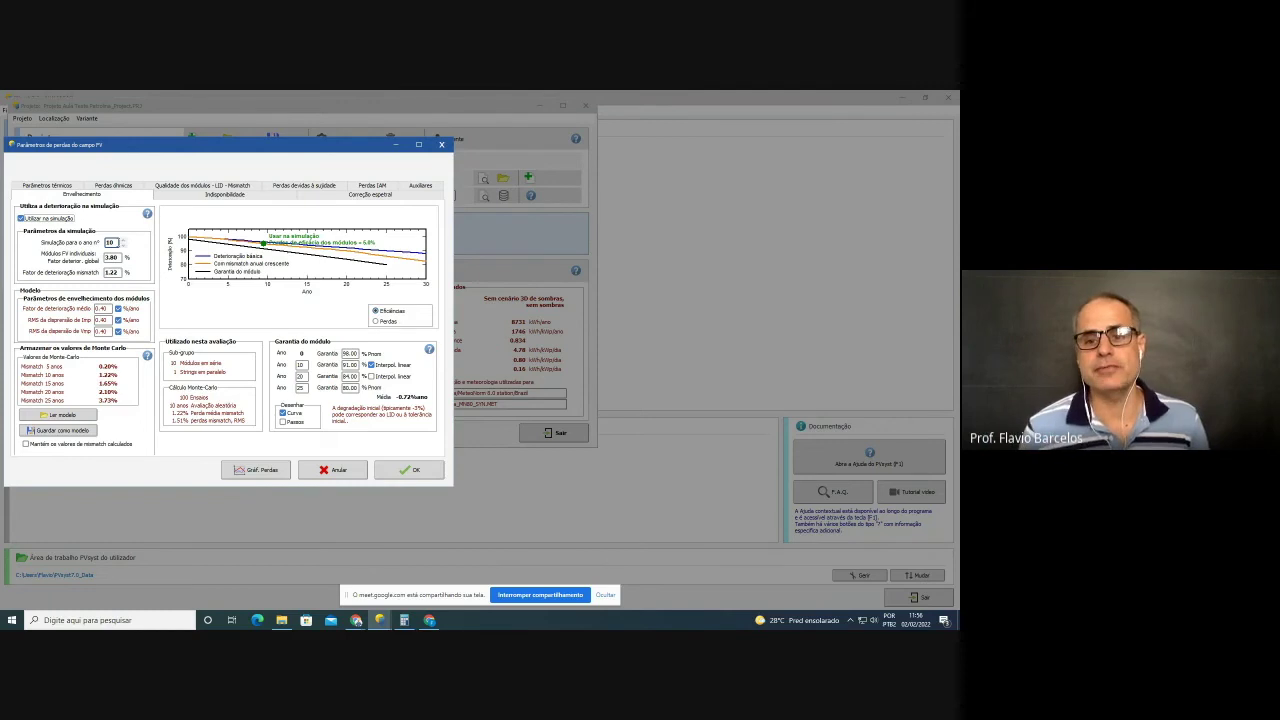
double_click(111, 242)
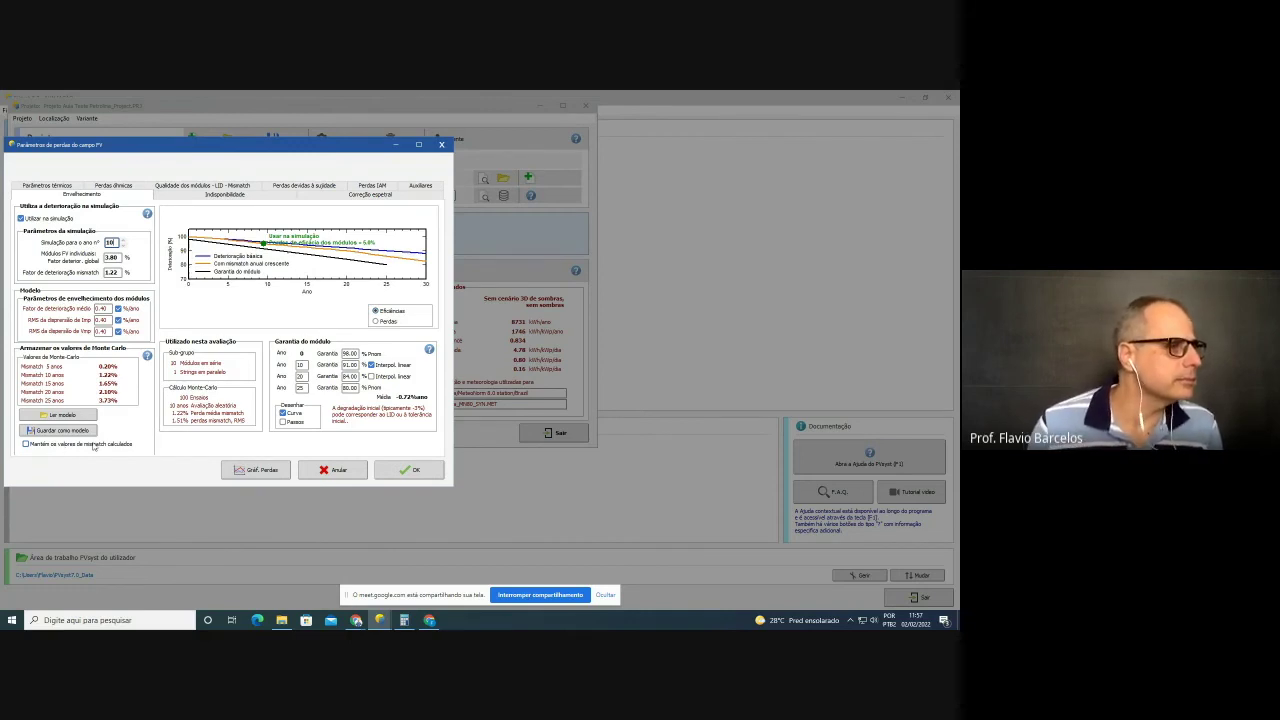
click(25, 444)
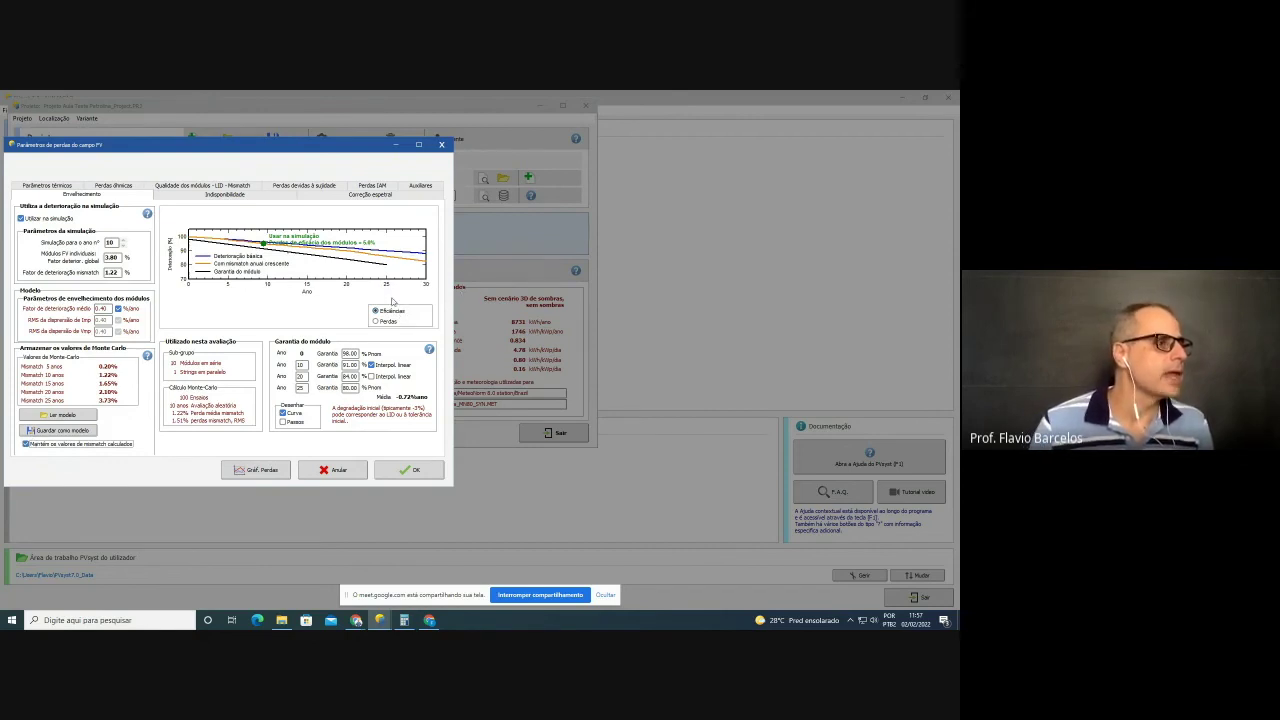
click(127, 196)
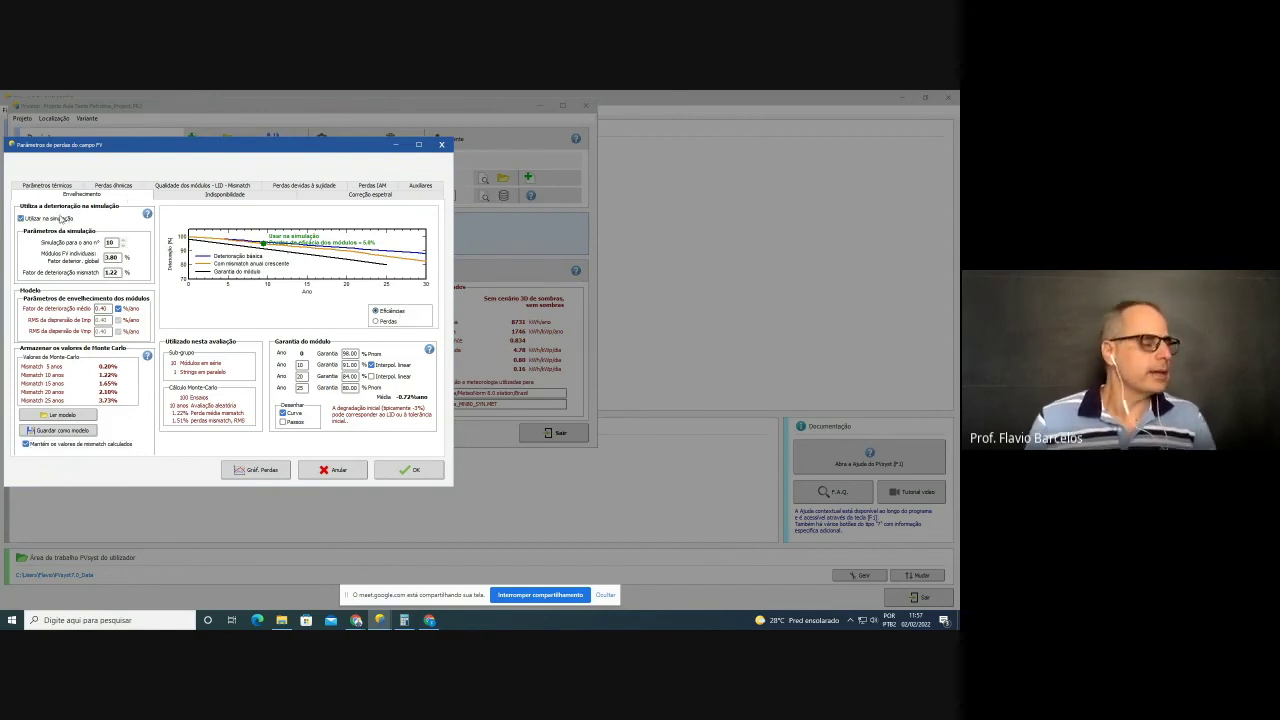
- Switch to the checklist mind map to check the complete-project steps, return to PVsyst, and exclude module ageing from the simulation
key(alt+Tab)
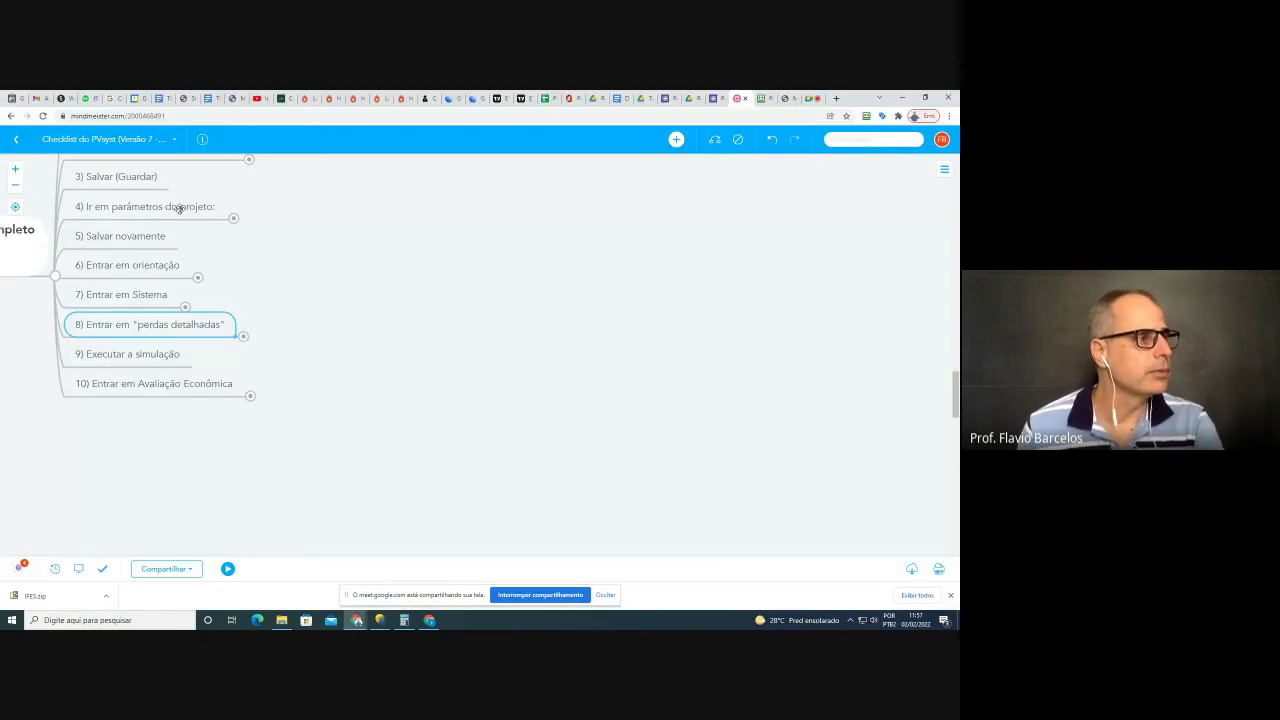
drag(222, 458, 409, 491)
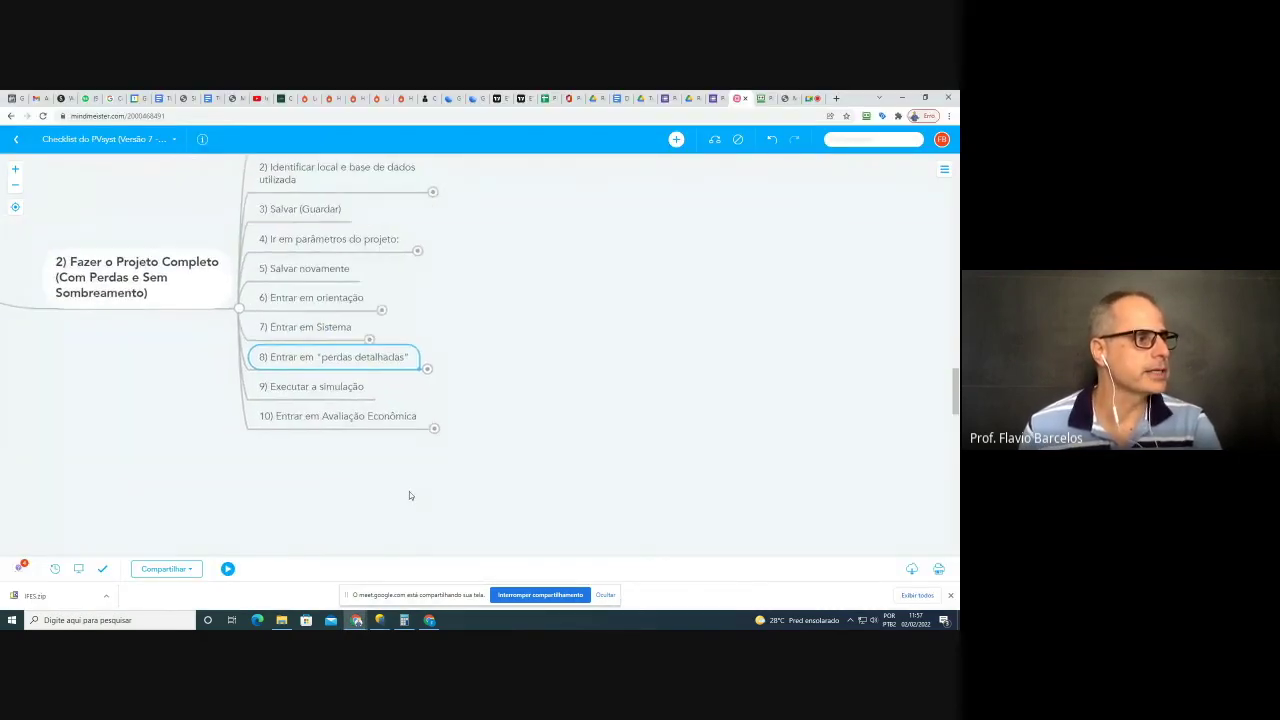
key(alt+Tab)
click(21, 220)
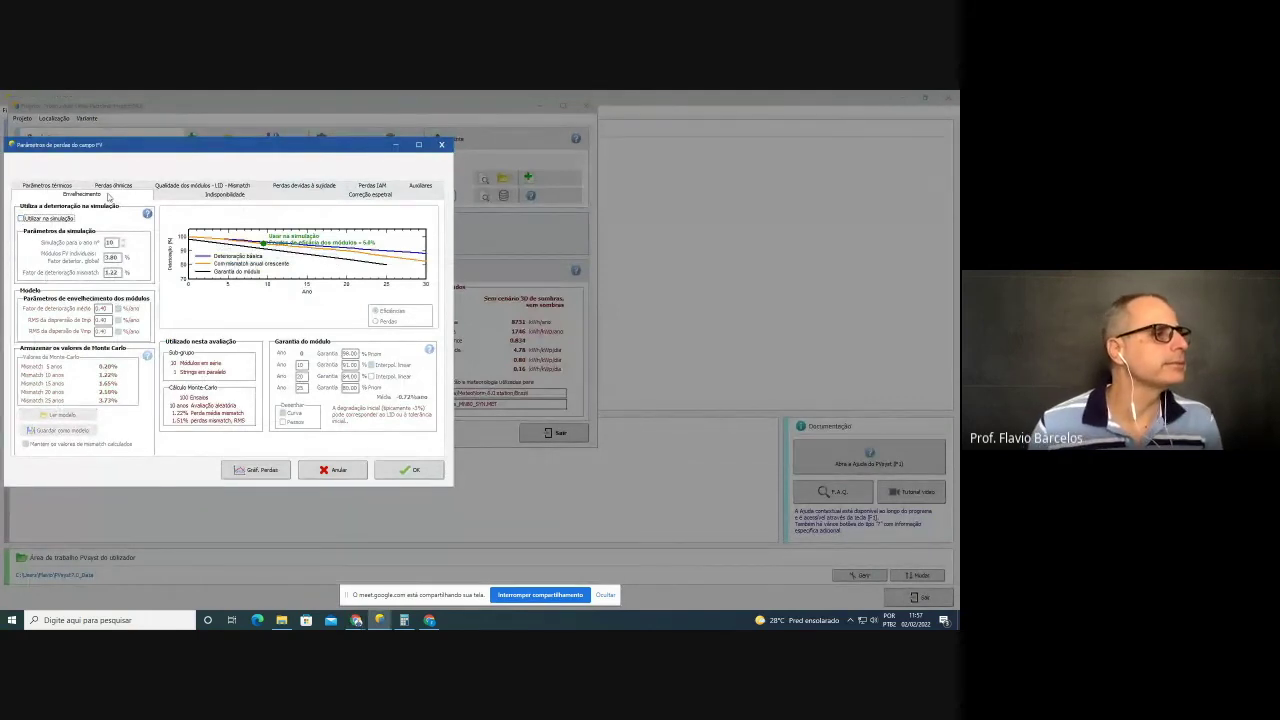
click(108, 196)
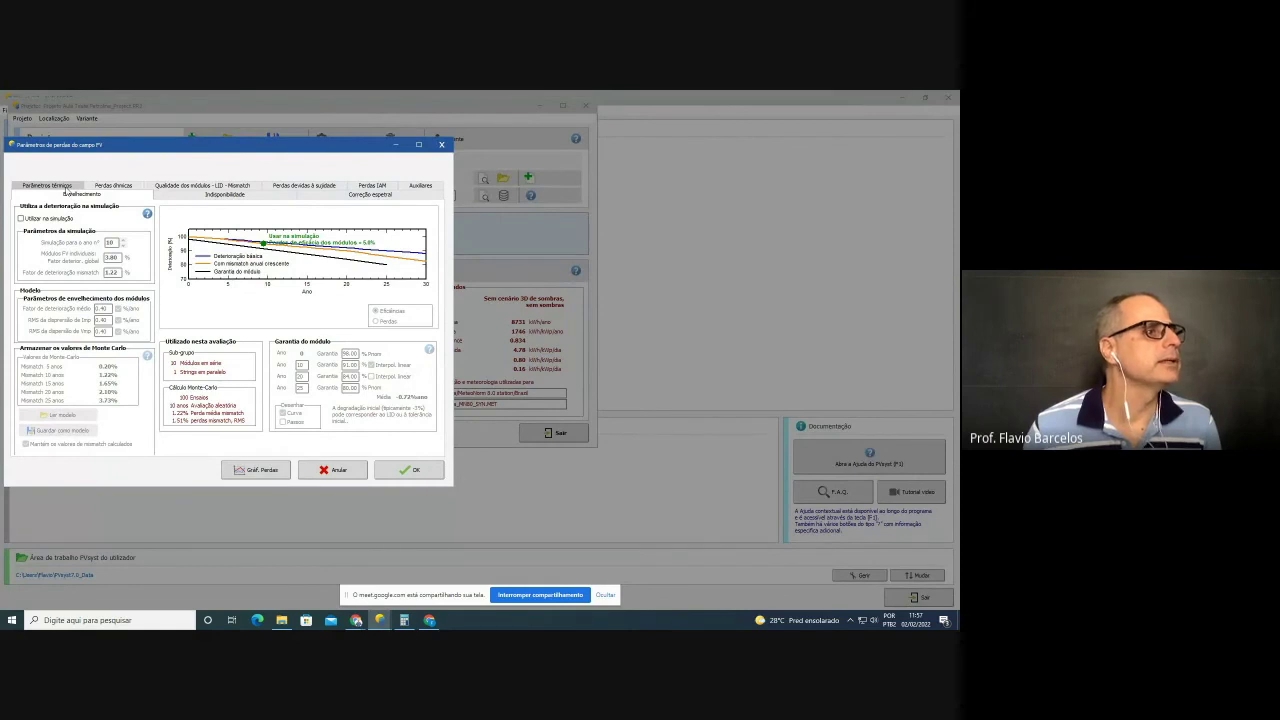
- Select the semi-integrated mounting with air duct for the thermal loss defaults and accept the detailed losses
click(62, 186)
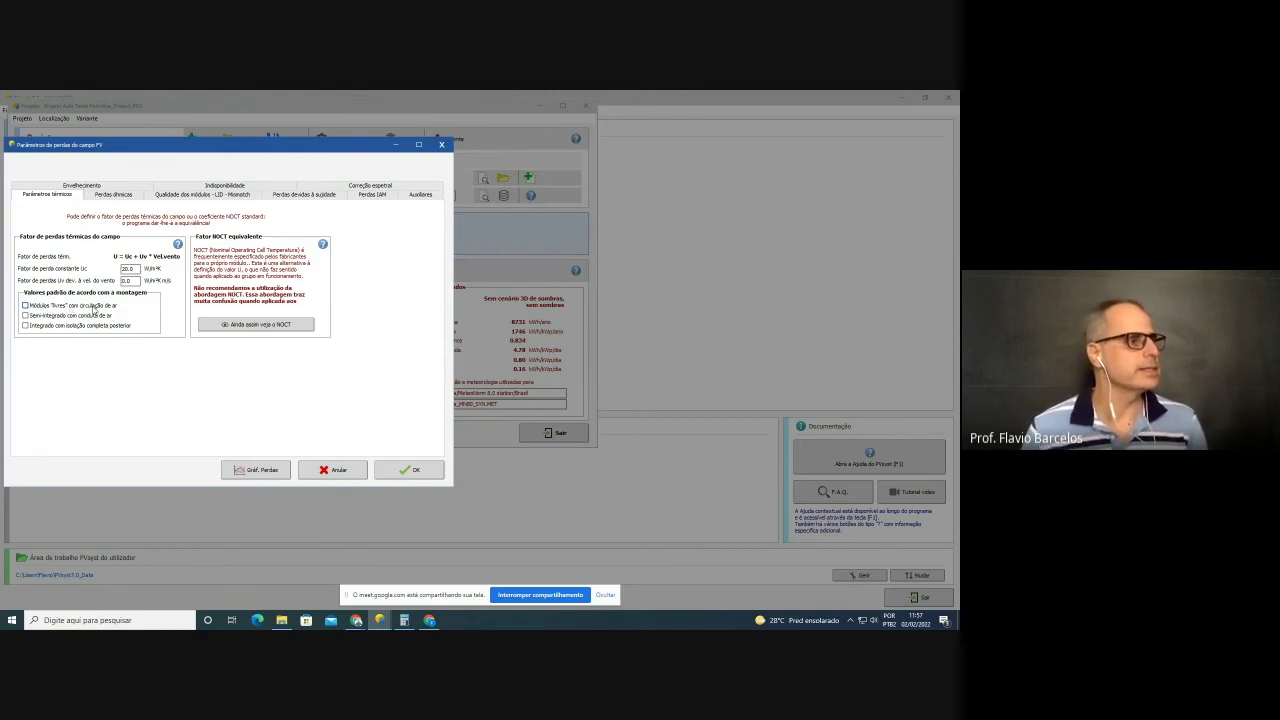
click(25, 316)
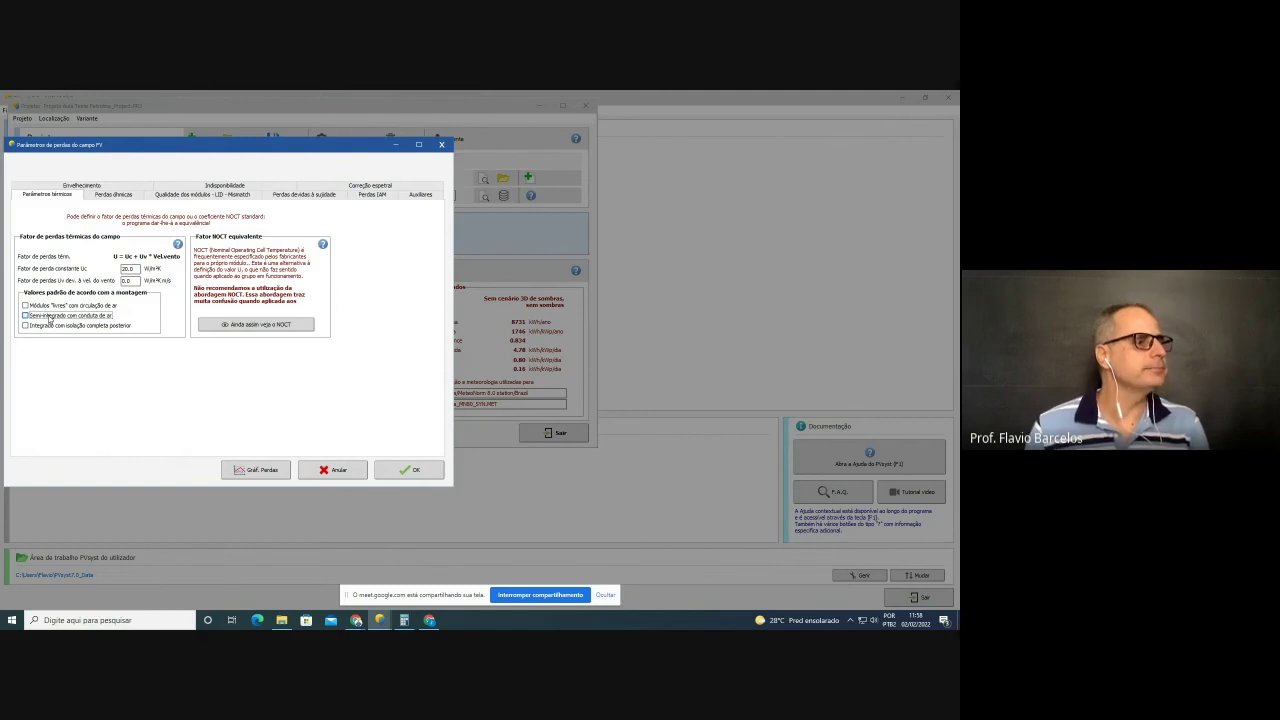
click(386, 468)
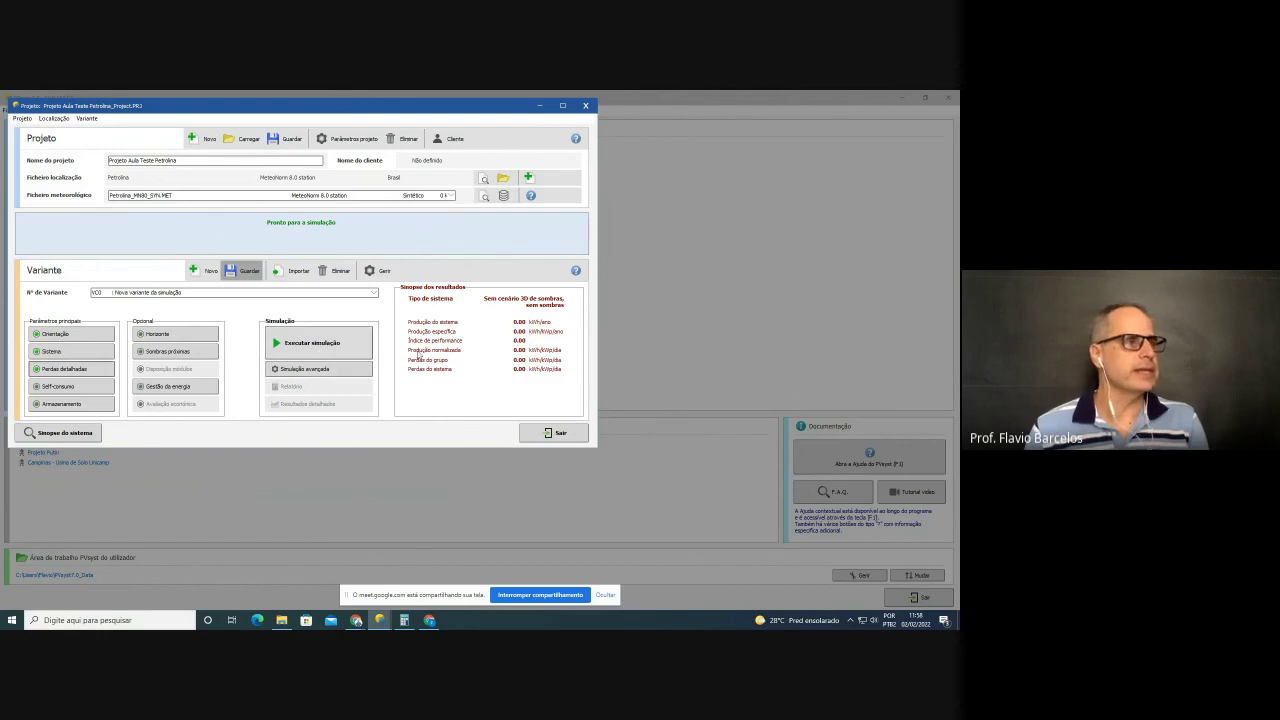
- Run the simulation of the variant and reposition the results window to view its main results and graphs
click(317, 345)
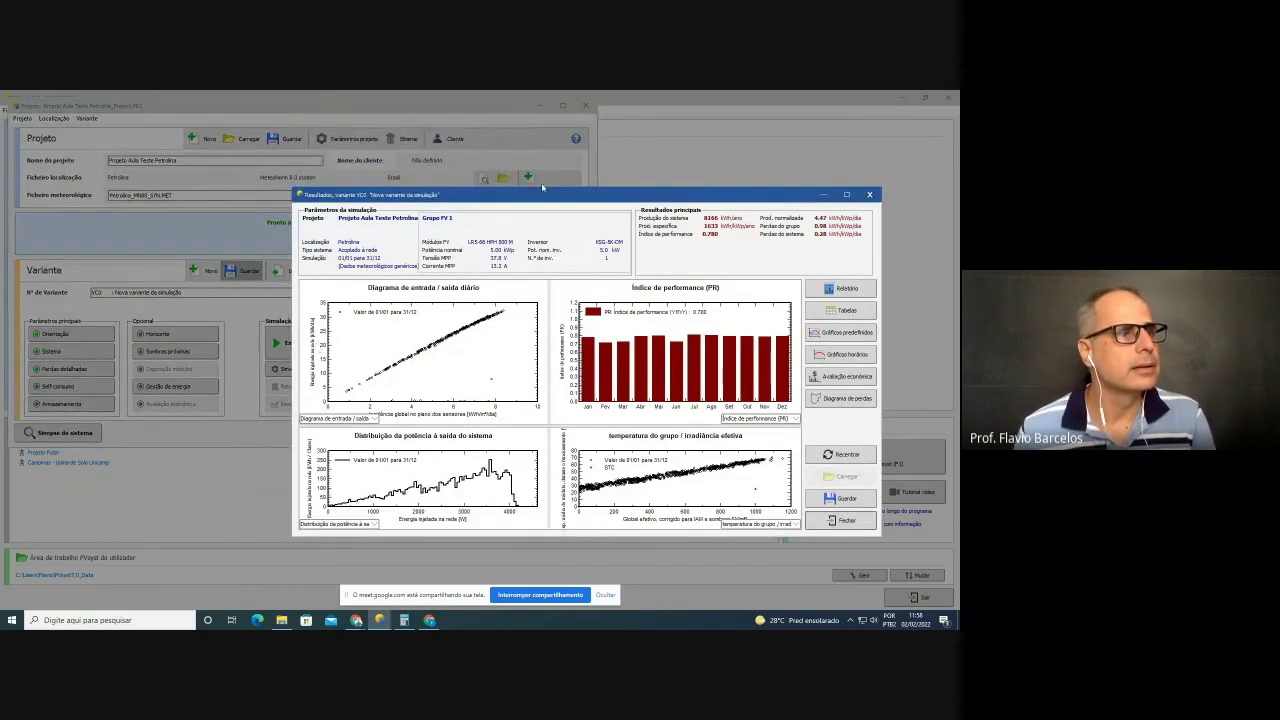
drag(560, 195, 482, 192)
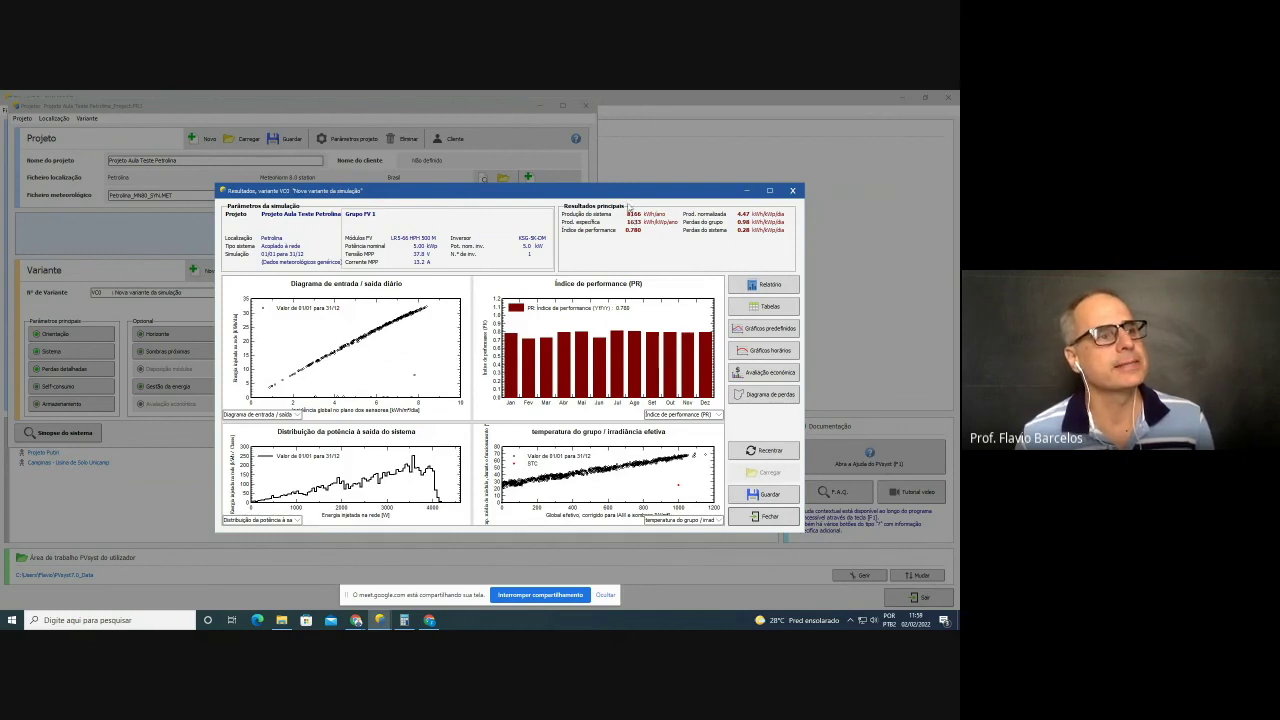
drag(627, 196, 571, 188)
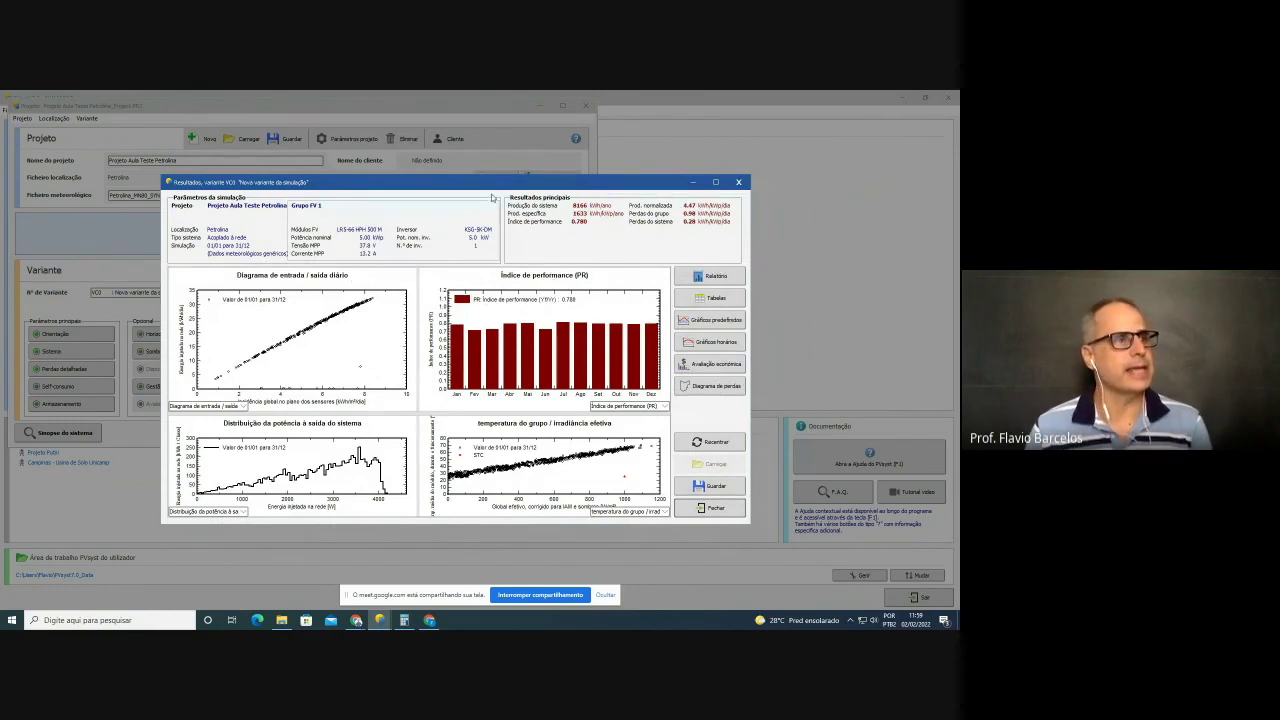
drag(491, 189, 455, 189)
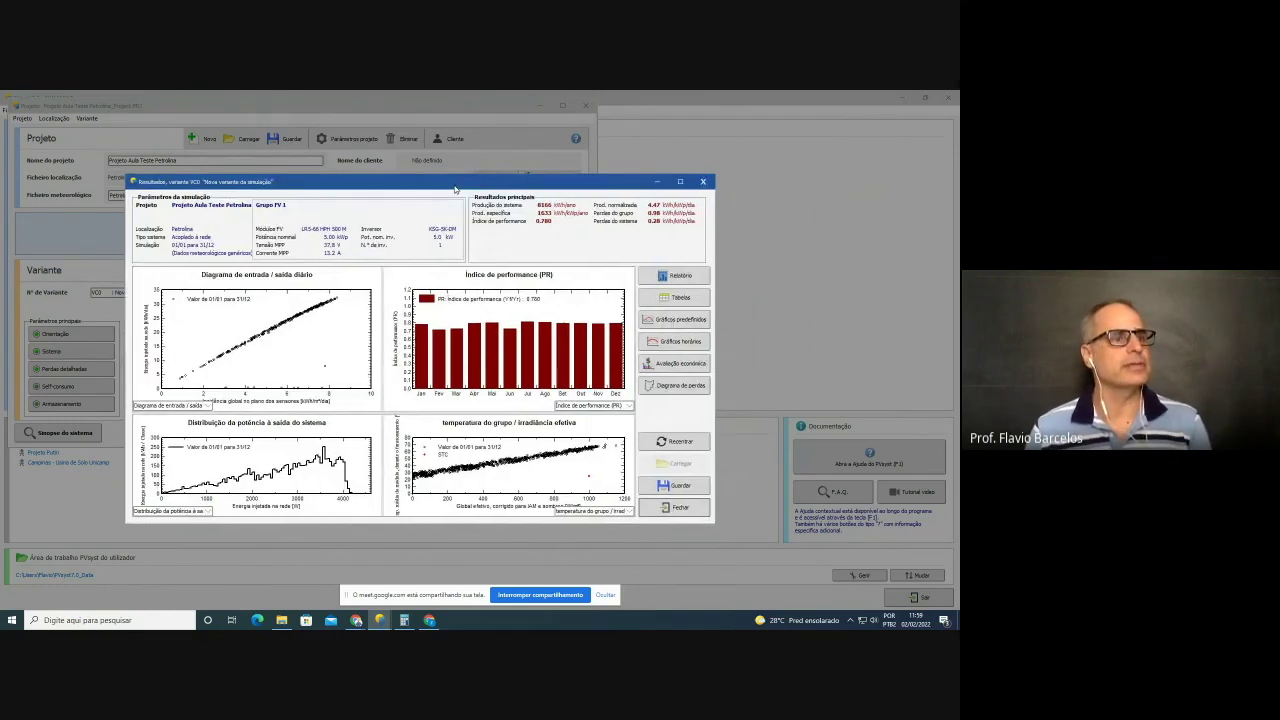